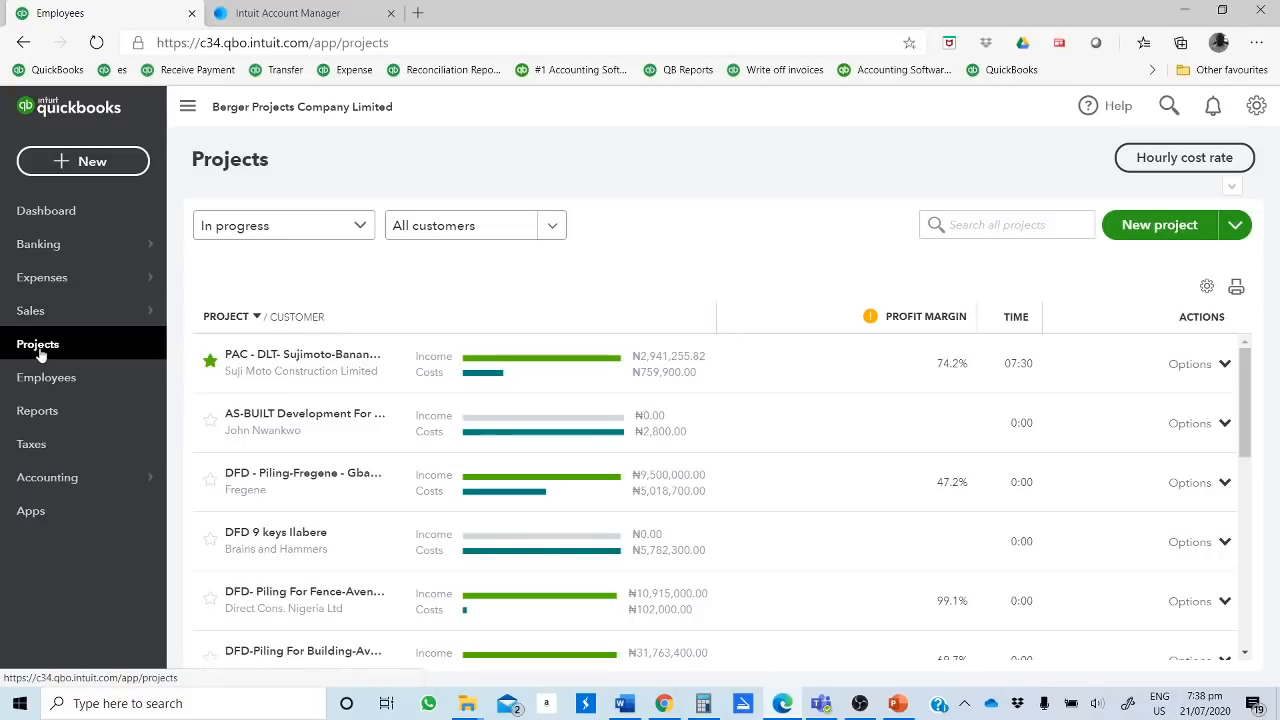
# Step: Start a new project and look up the first contract's name on the example slide in PowerPoint
pyautogui.click(1148, 230)
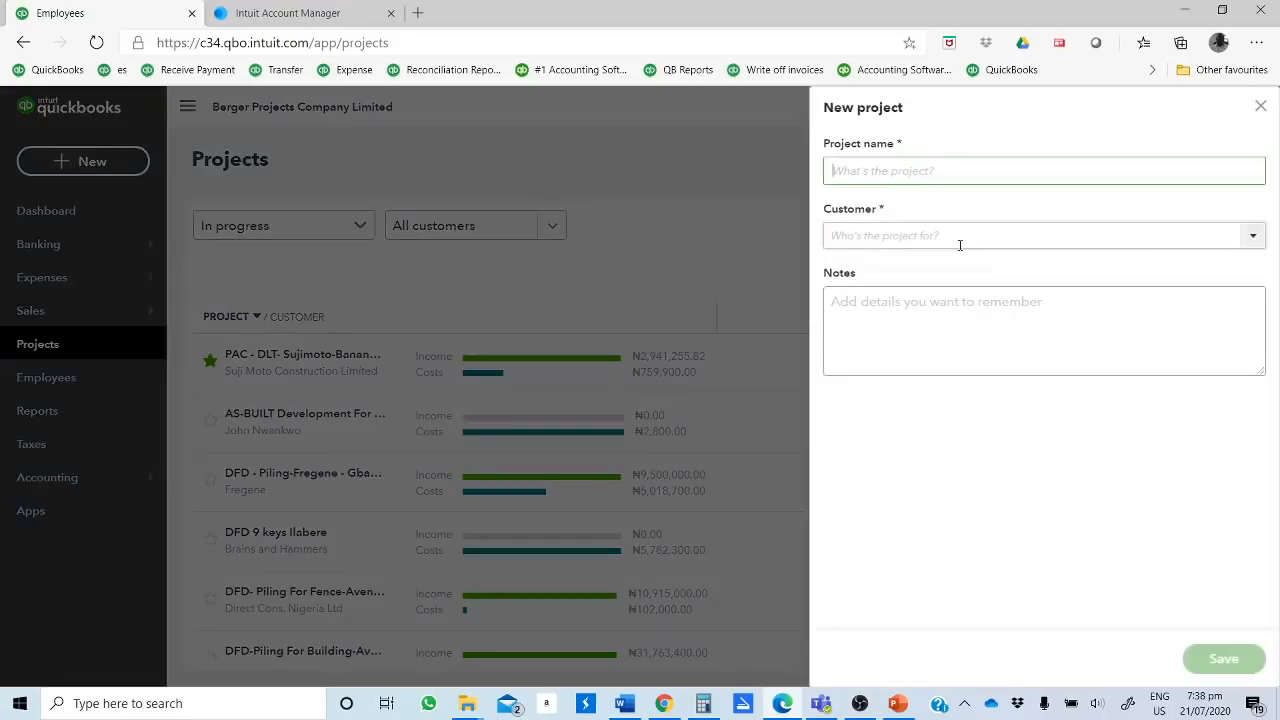
pyautogui.click(923, 171)
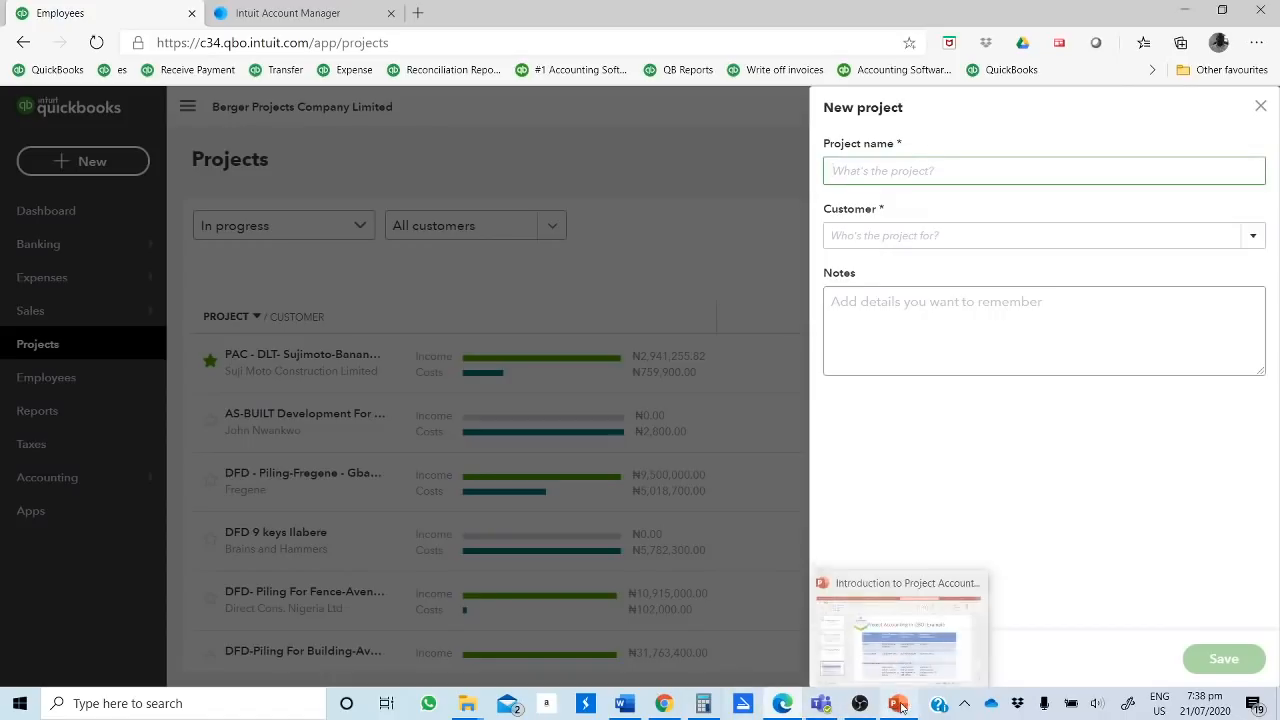
pyautogui.click(905, 662)
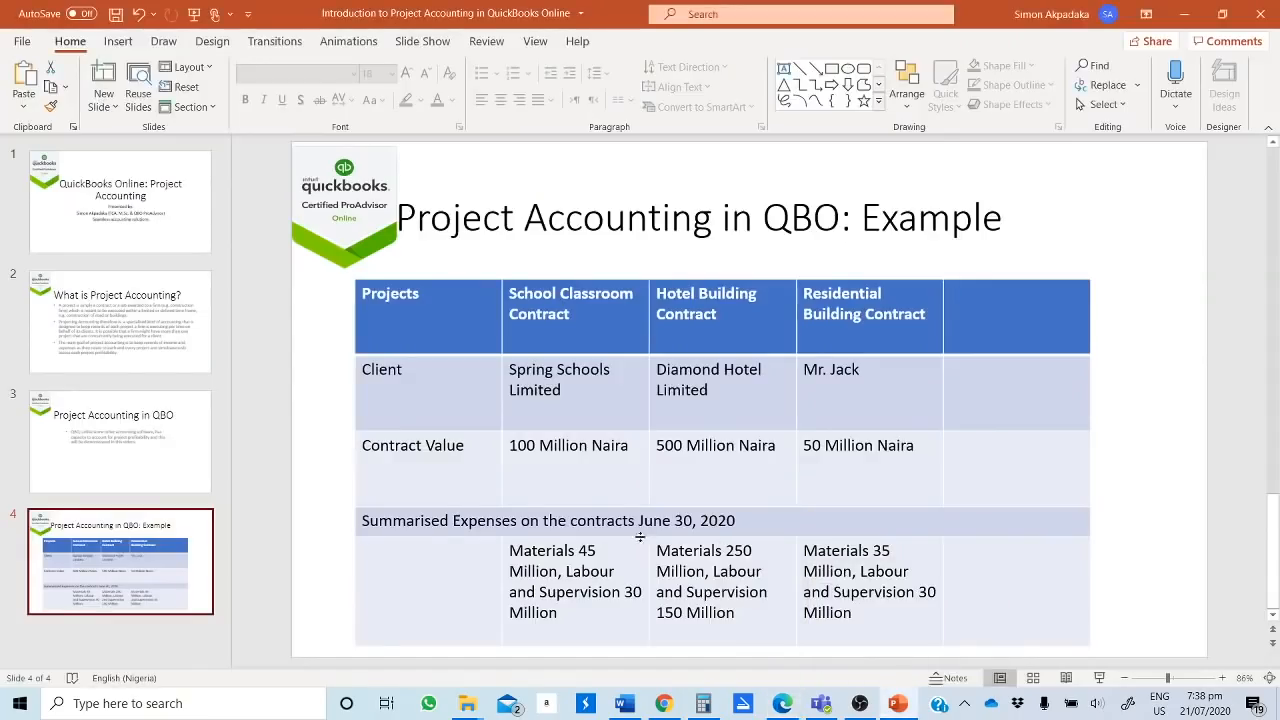
pyautogui.click(512, 298)
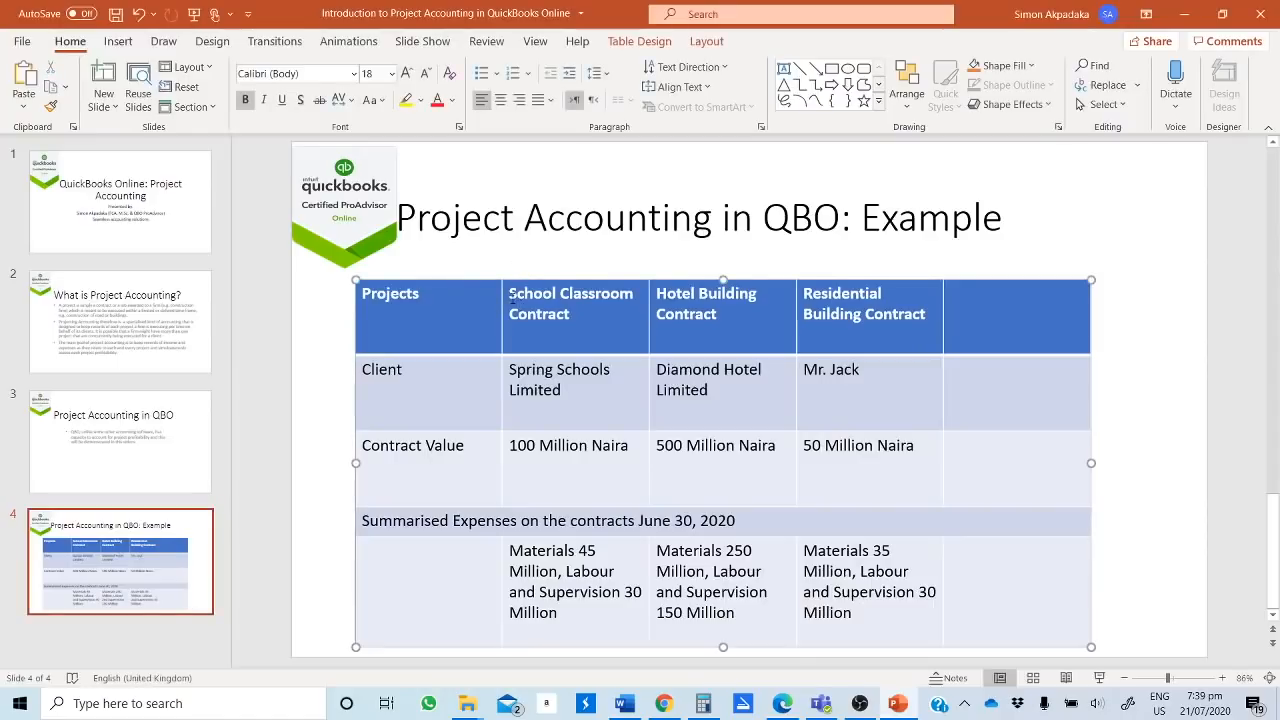
# Step: Switch back to QuickBooks in the browser and name the new project School Classroom Building Contract
pyautogui.click(784, 707)
pyautogui.click(909, 175)
pyautogui.write('School')
pyautogui.press('BackSpace')
pyautogui.write('l')
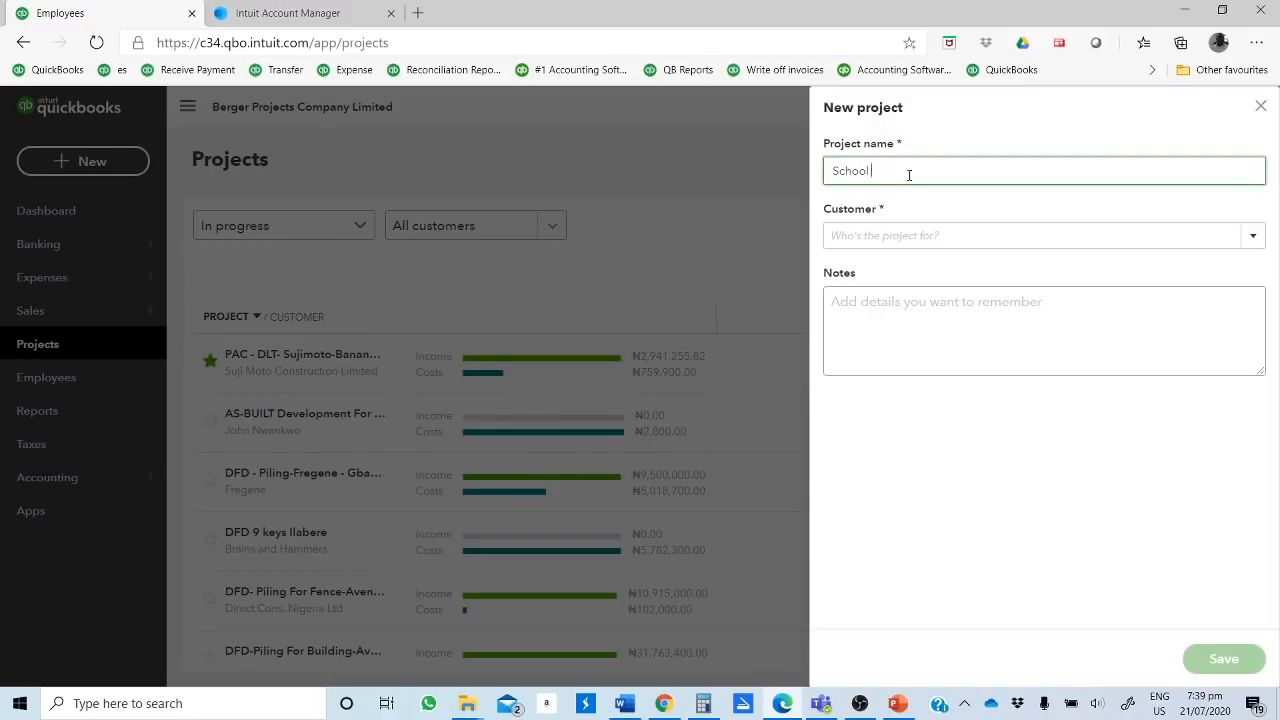
pyautogui.write(' Classroom Building Contract')
# Step: Check the School Classroom Contract's client on the PowerPoint example slide and return to the QuickBooks project form
pyautogui.click(900, 233)
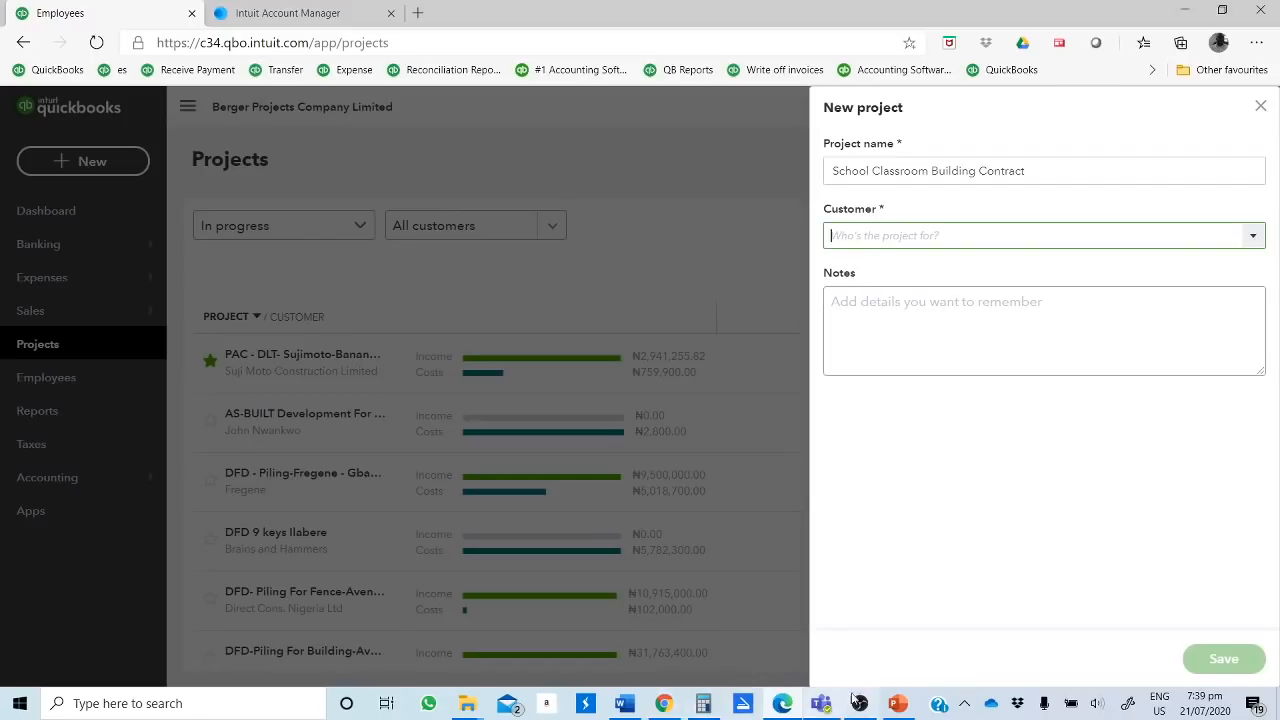
pyautogui.moveTo(843, 706)
pyautogui.moveTo(897, 703)
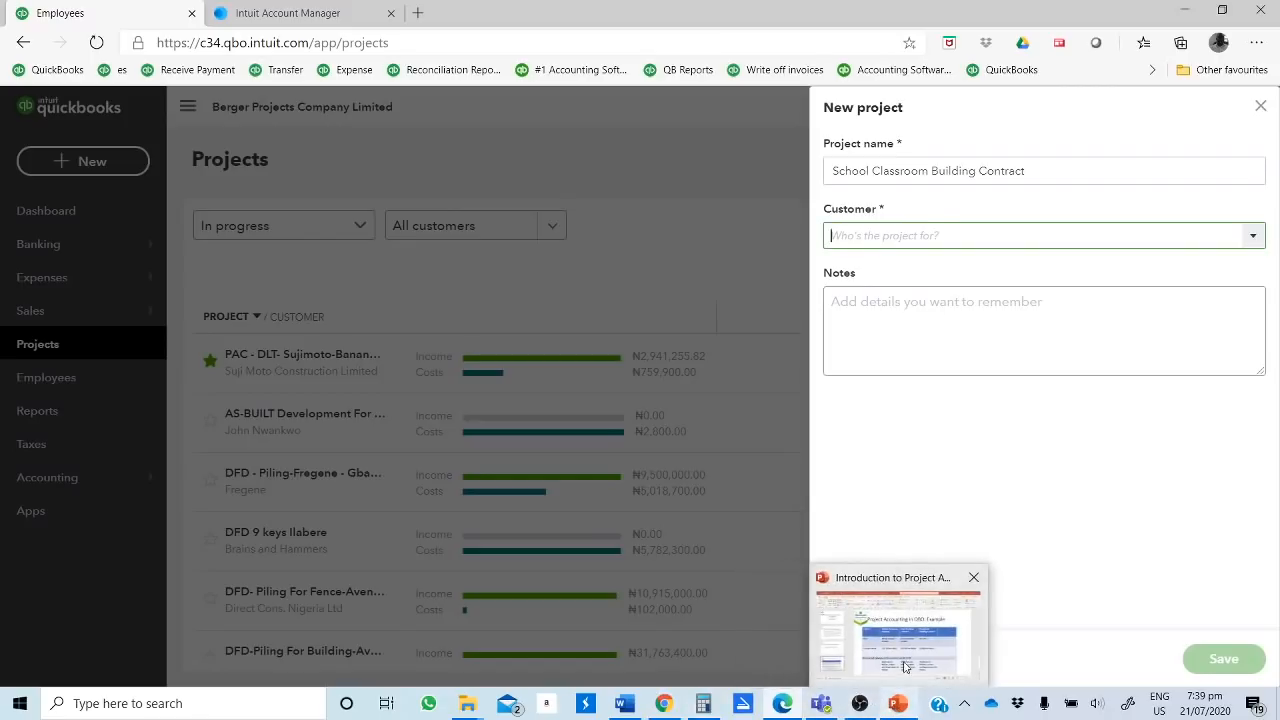
pyautogui.click(846, 655)
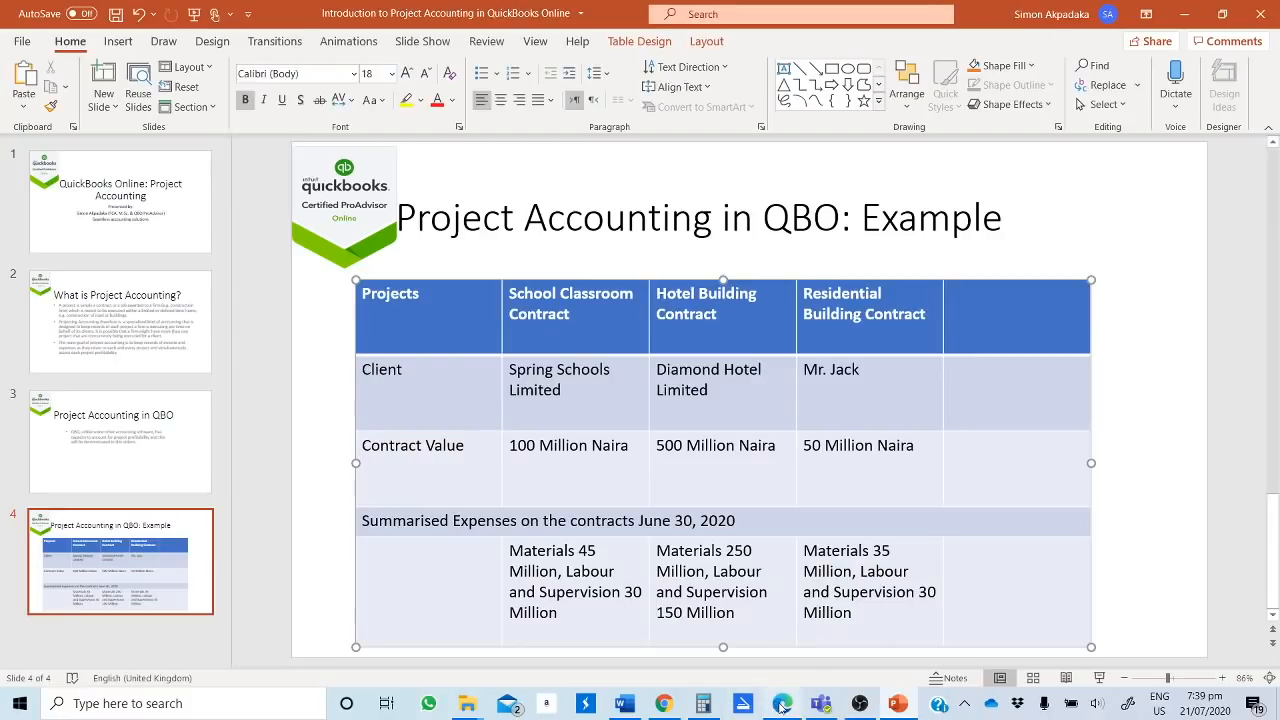
pyautogui.moveTo(782, 703)
pyautogui.click(827, 633)
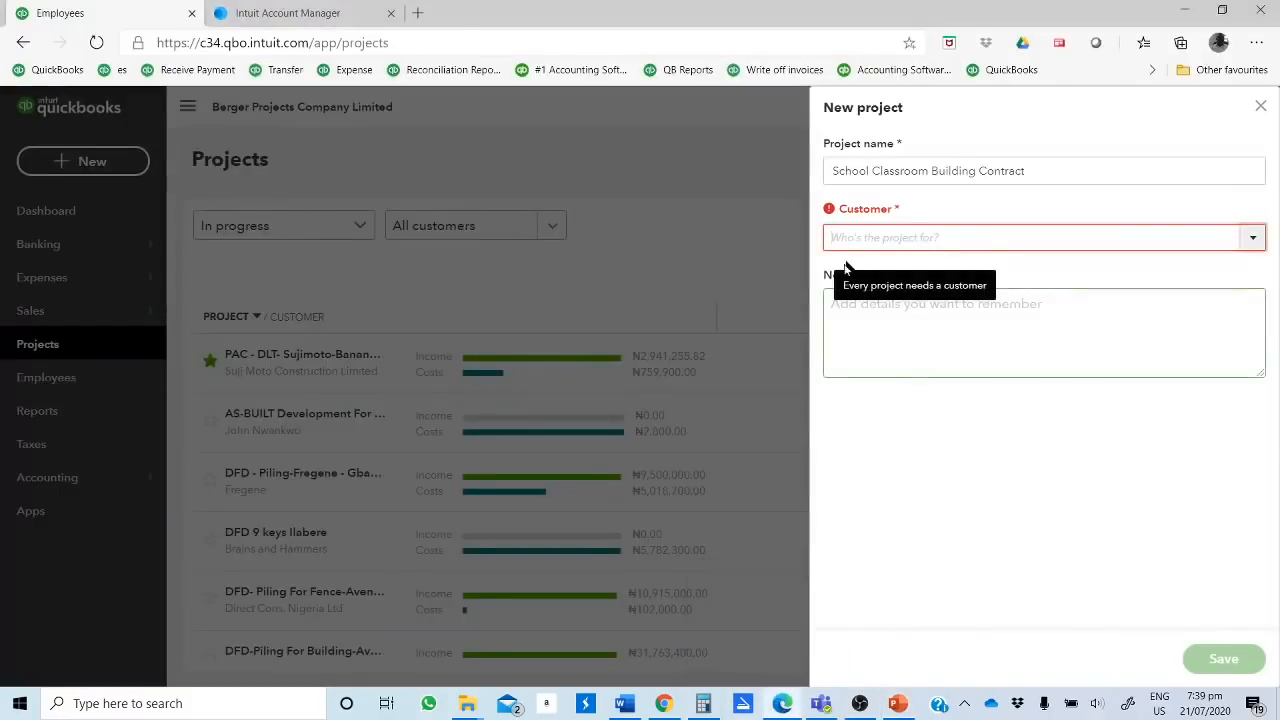
# Step: Add Springs Schools Limited as a new customer for the project with the NGN Nigerian Naira currency, and save the project
pyautogui.click(849, 237)
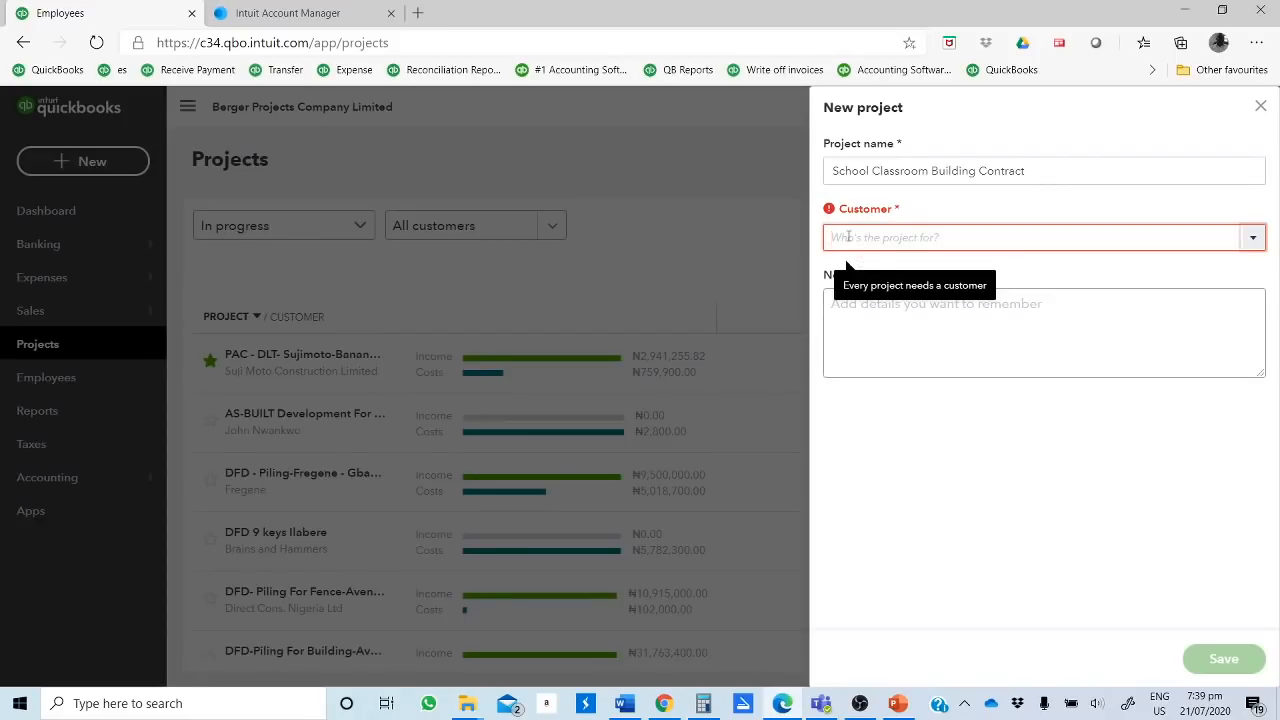
pyautogui.write('Spr')
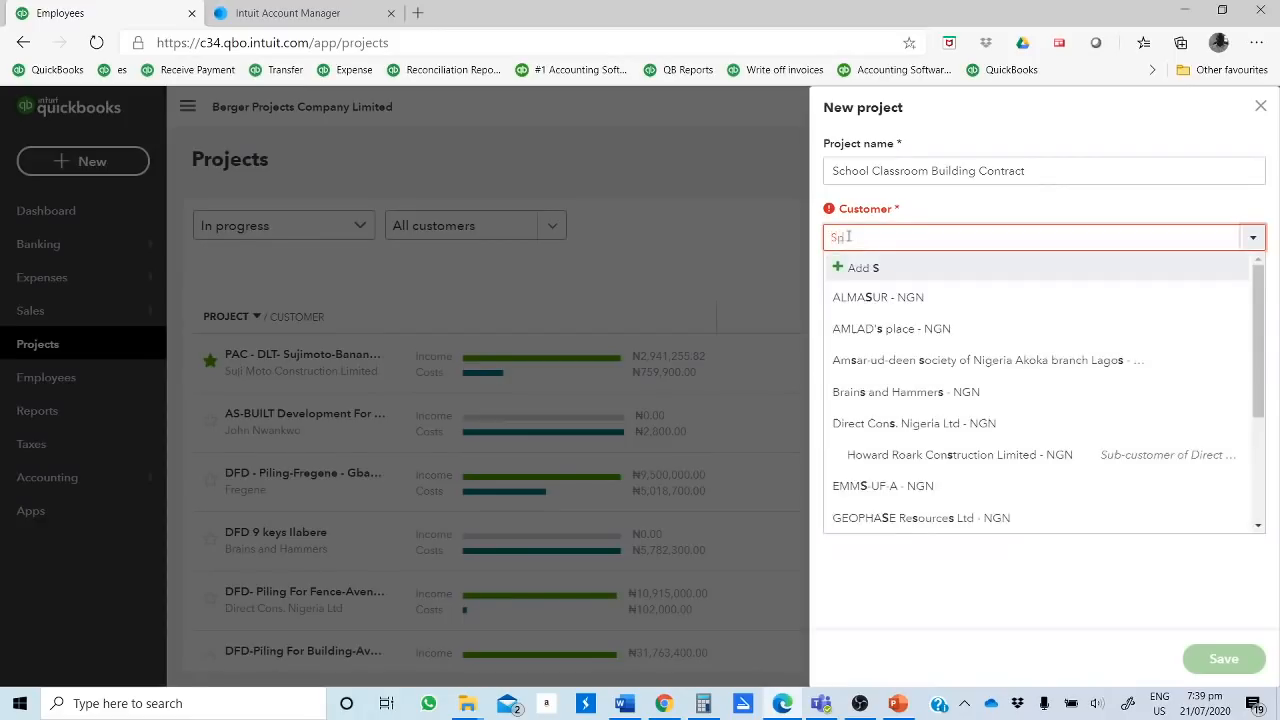
pyautogui.write('ings')
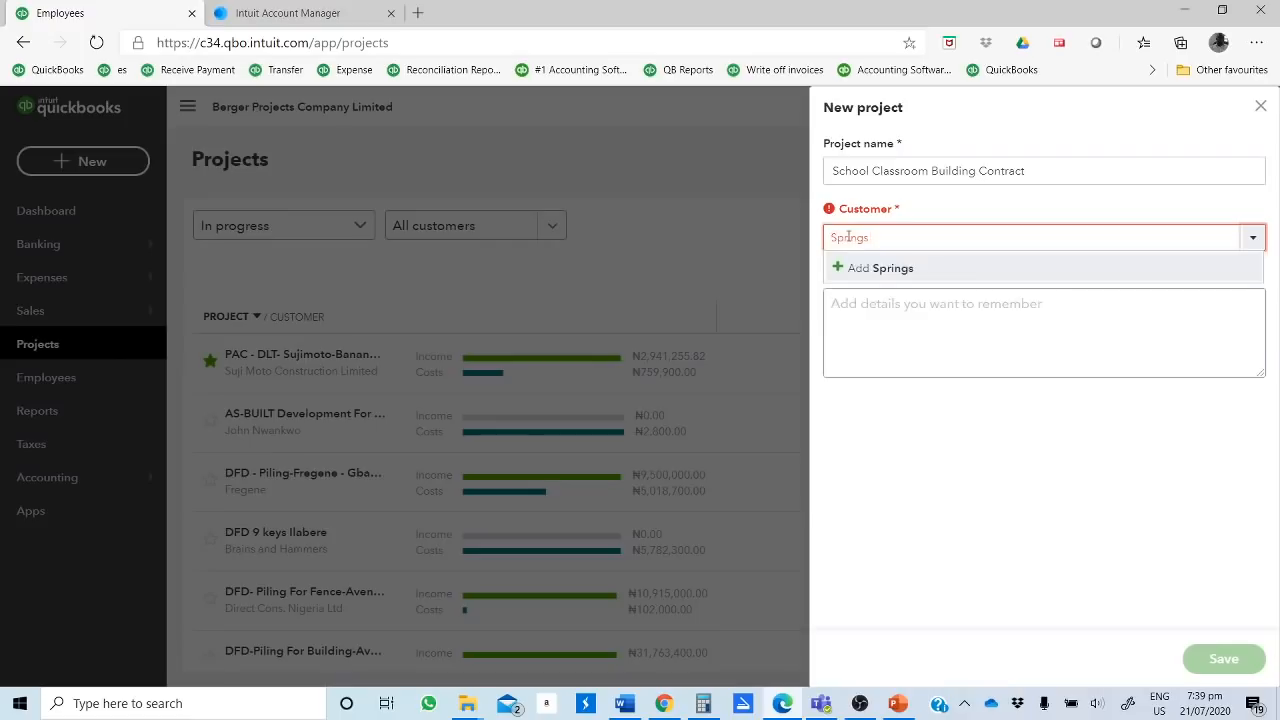
pyautogui.write(' Schools Limited')
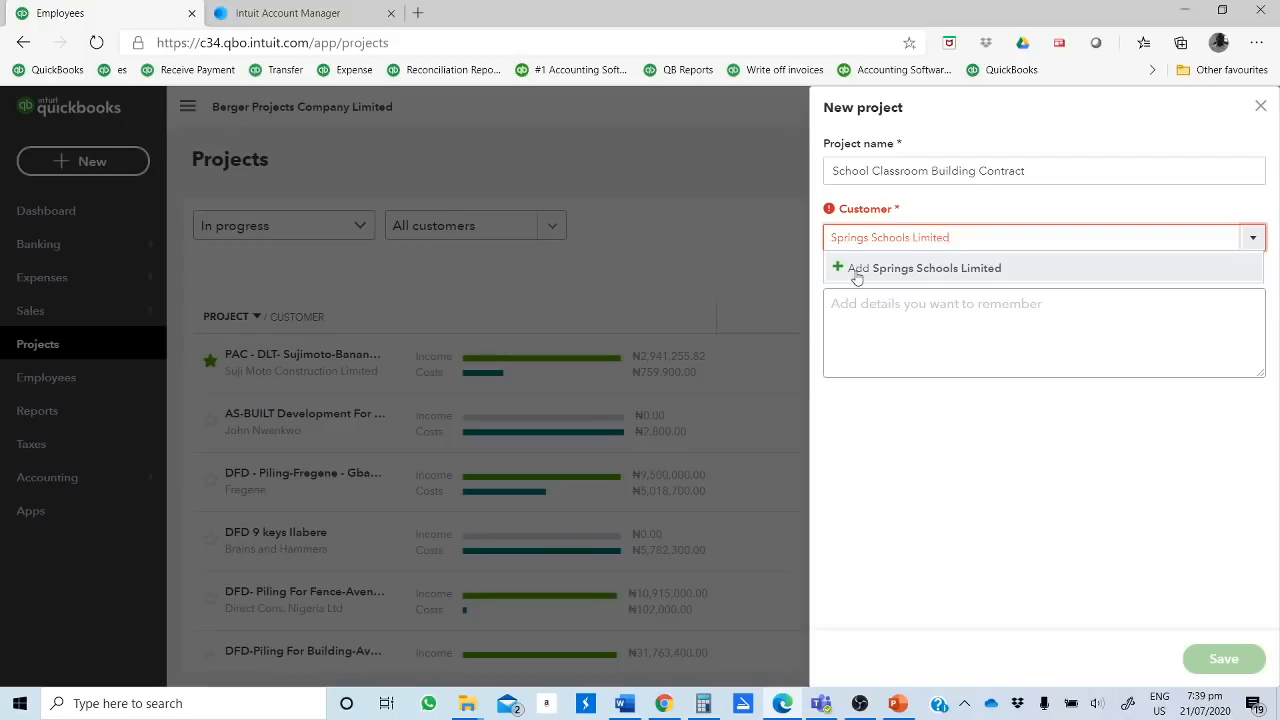
pyautogui.click(856, 270)
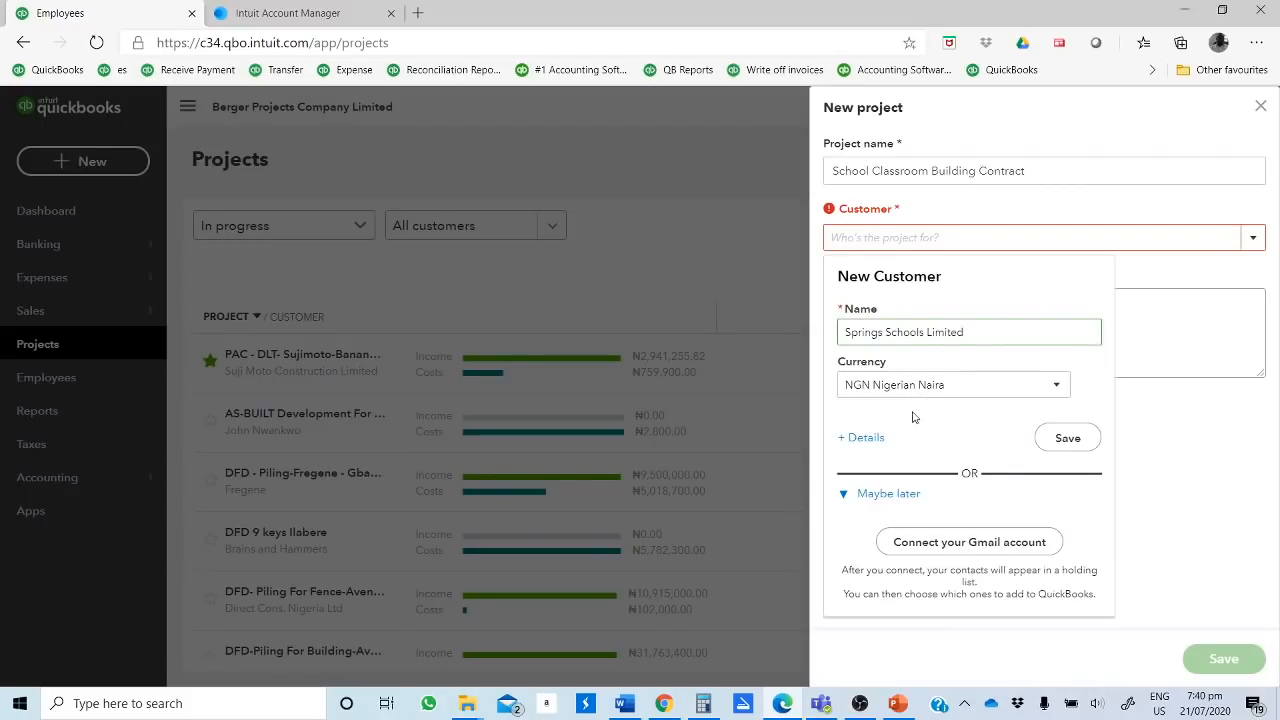
pyautogui.click(1066, 440)
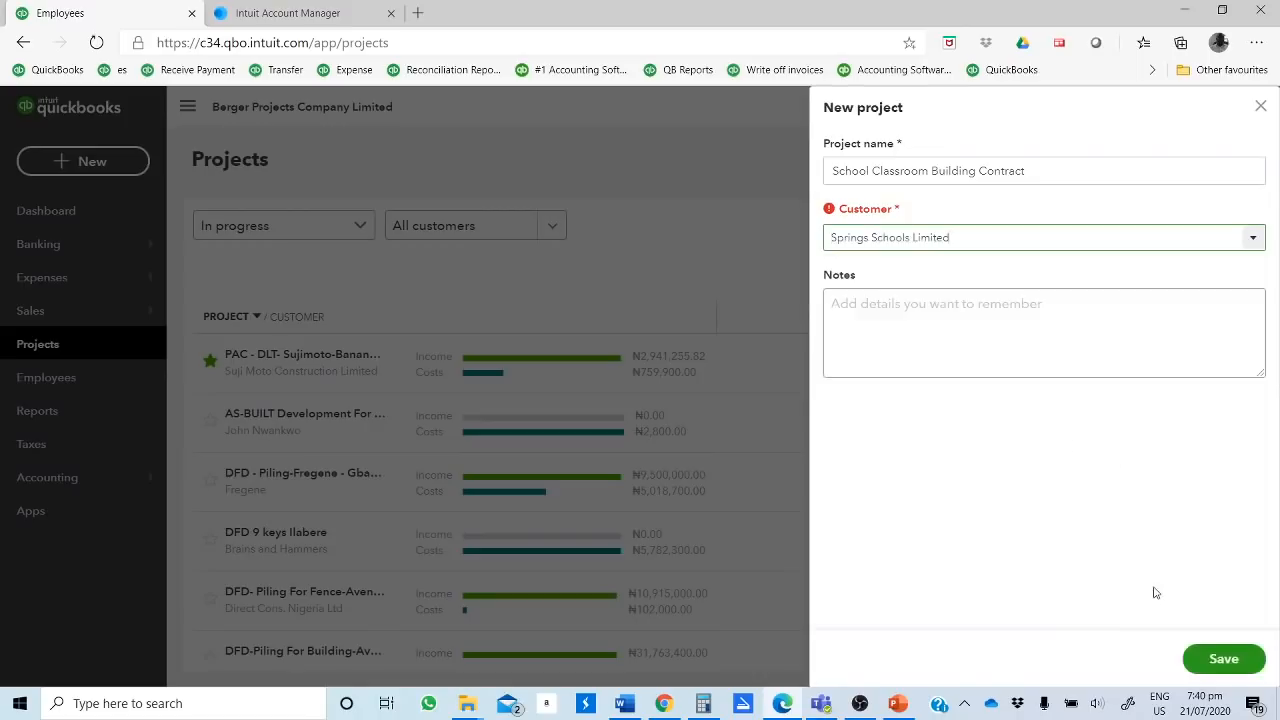
pyautogui.click(1220, 662)
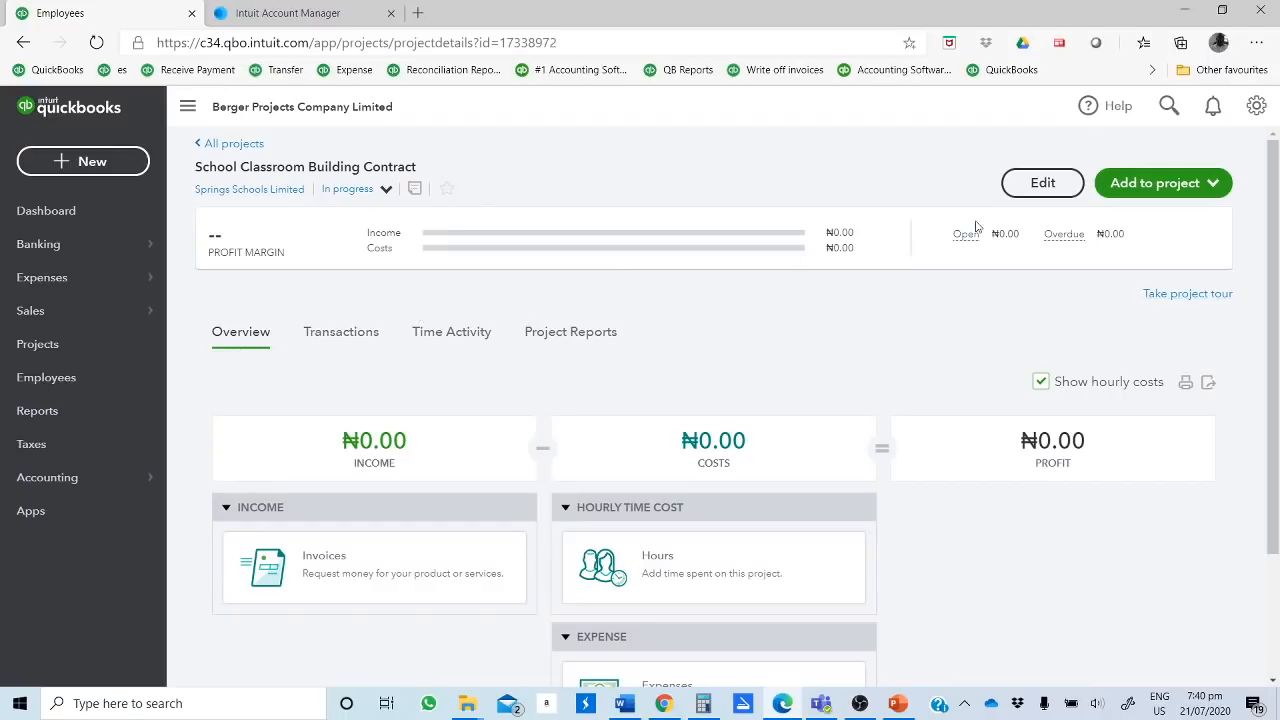
# Step: Review the project's name and notes in its edit form, and save it without changes
pyautogui.click(1043, 183)
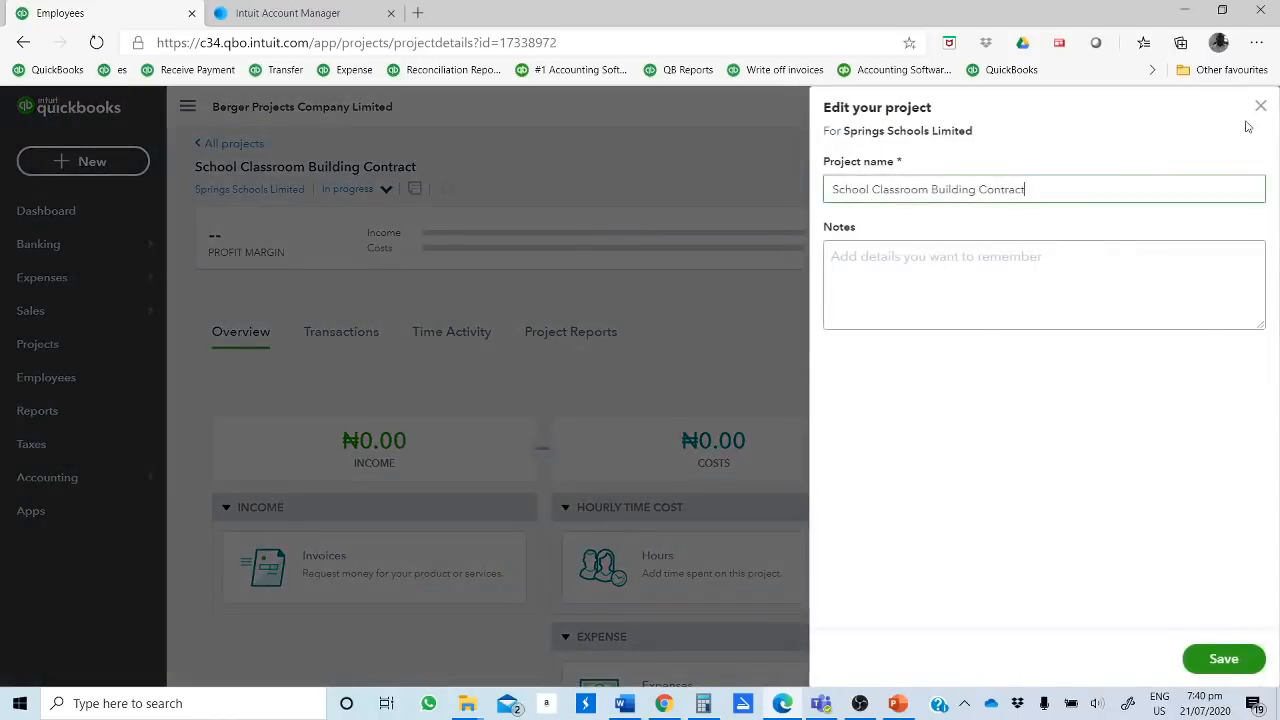
pyautogui.click(1002, 272)
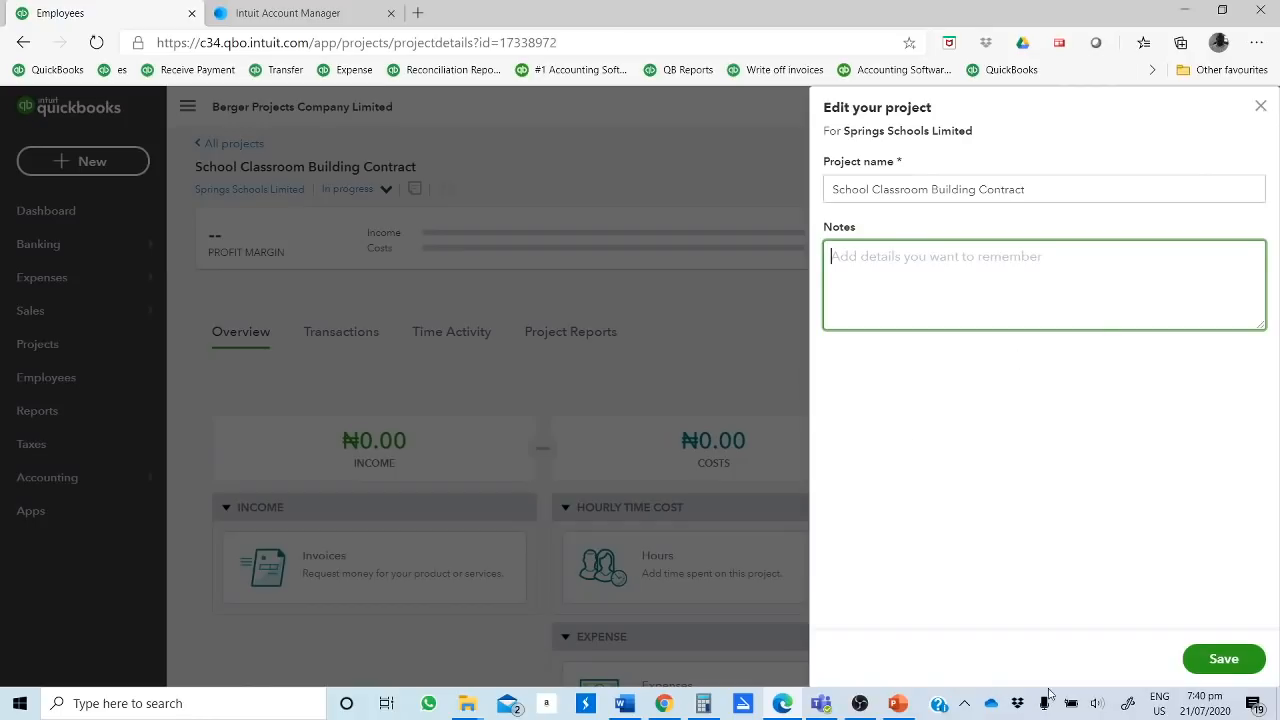
pyautogui.click(1207, 667)
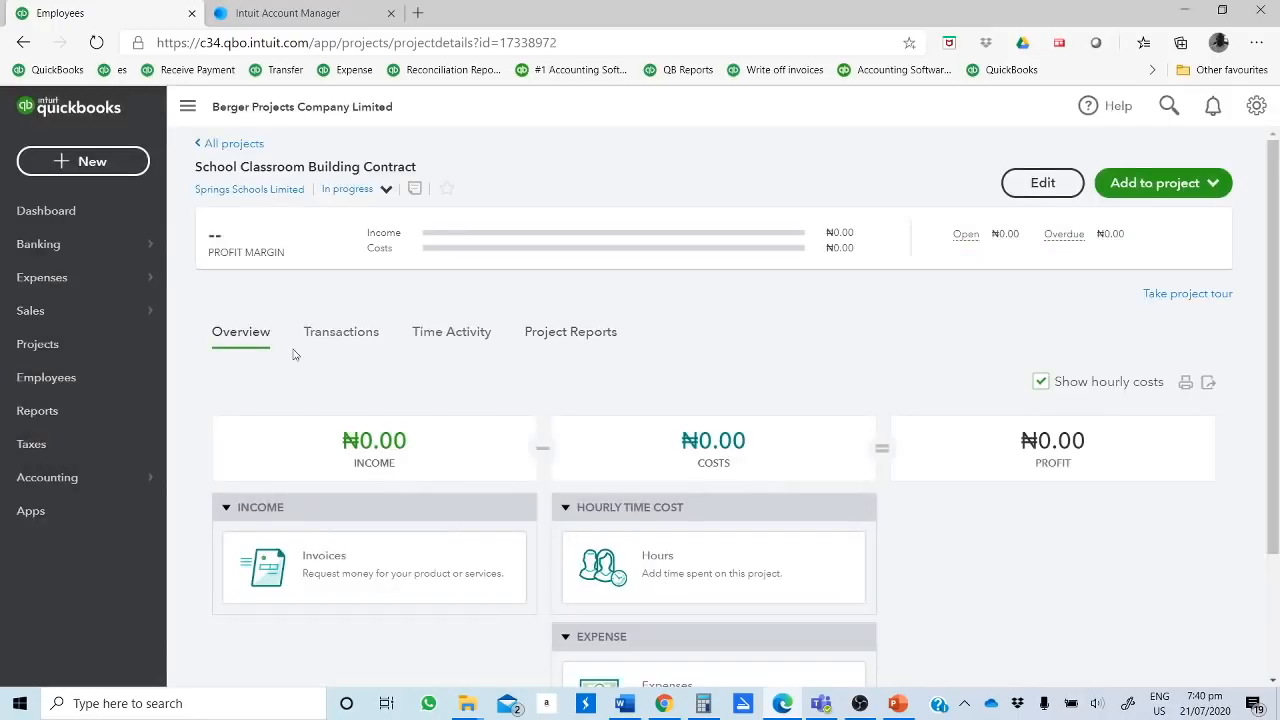
# Step: Add an invoice to the project and set the first line's service date to 30/06/2020
pyautogui.click(1213, 188)
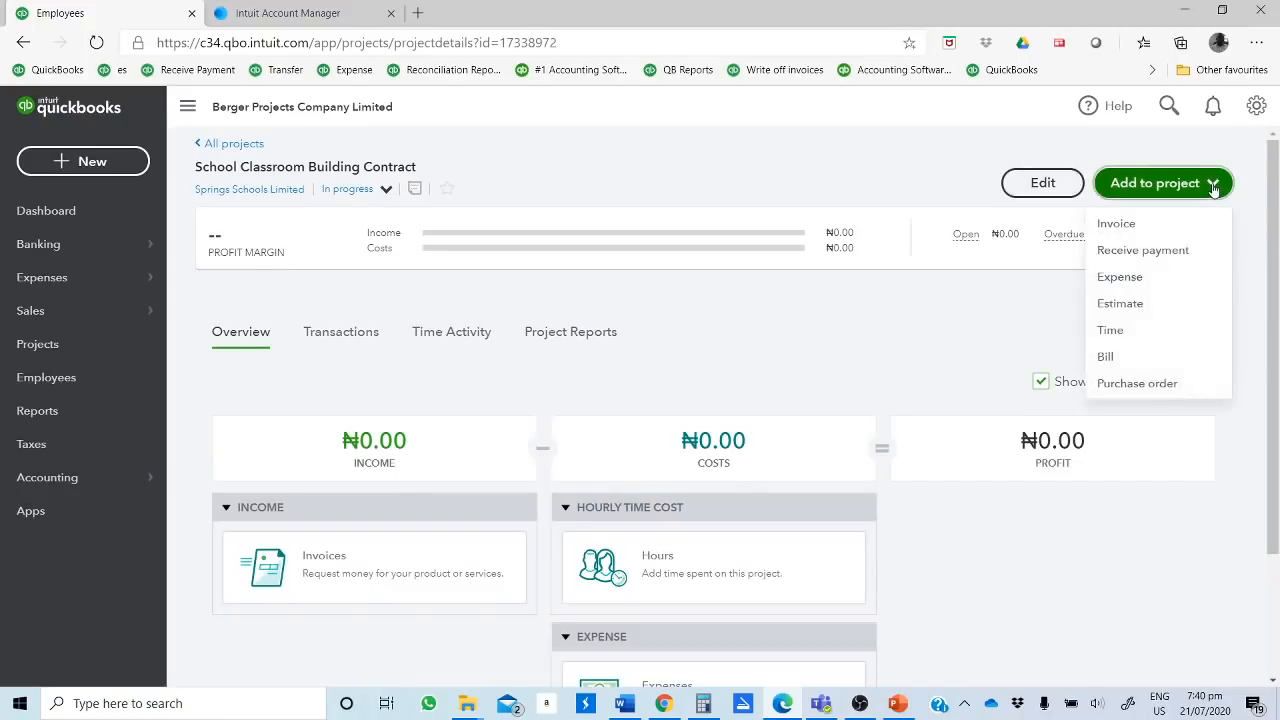
pyautogui.click(1119, 225)
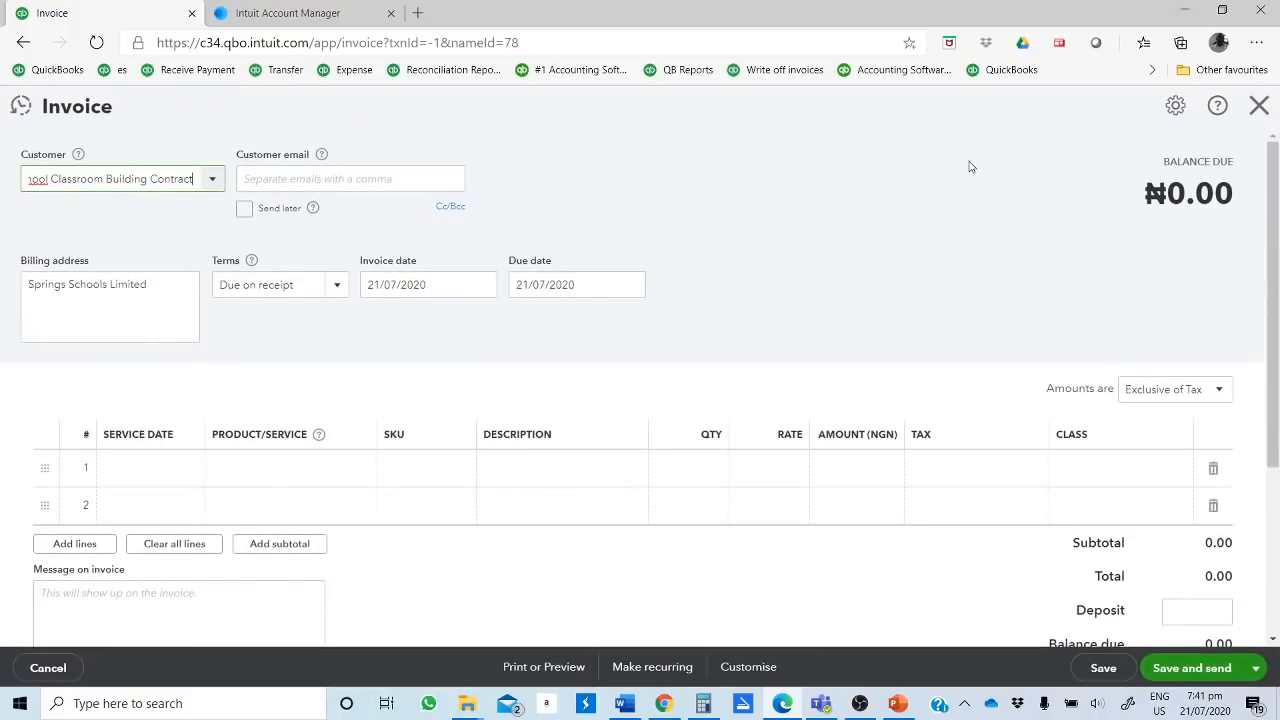
pyautogui.click(163, 482)
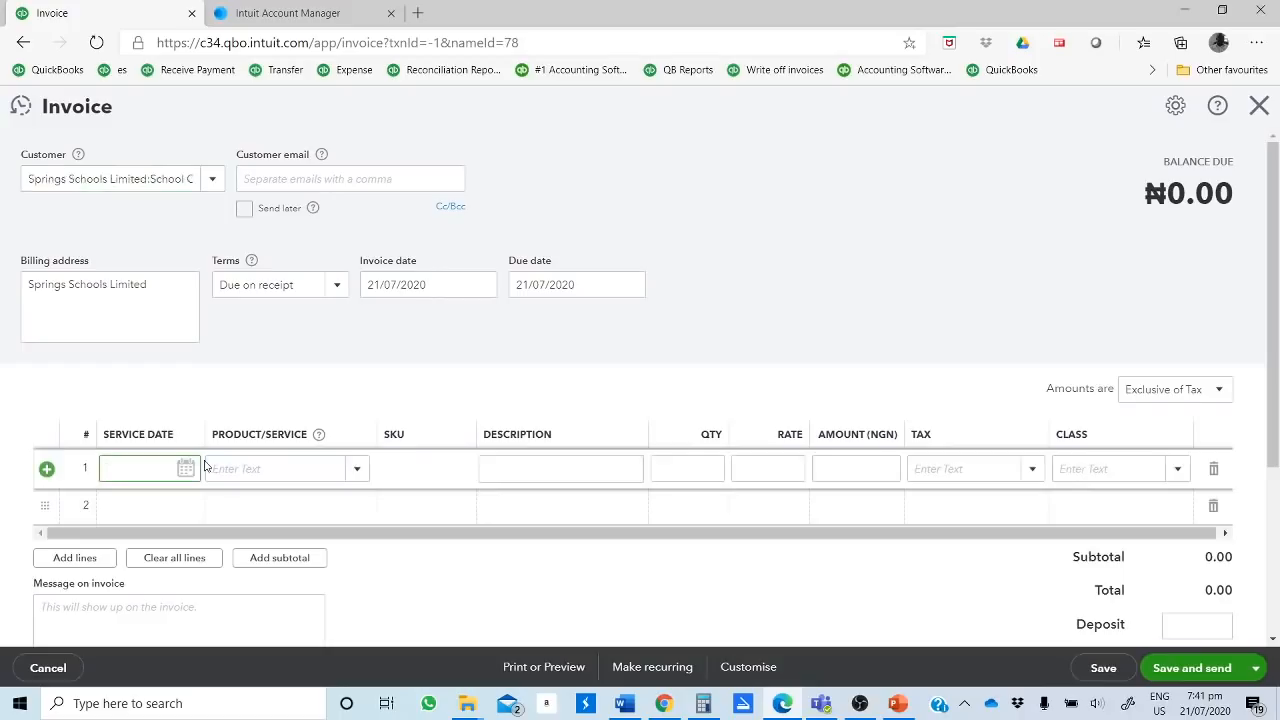
pyautogui.click(186, 469)
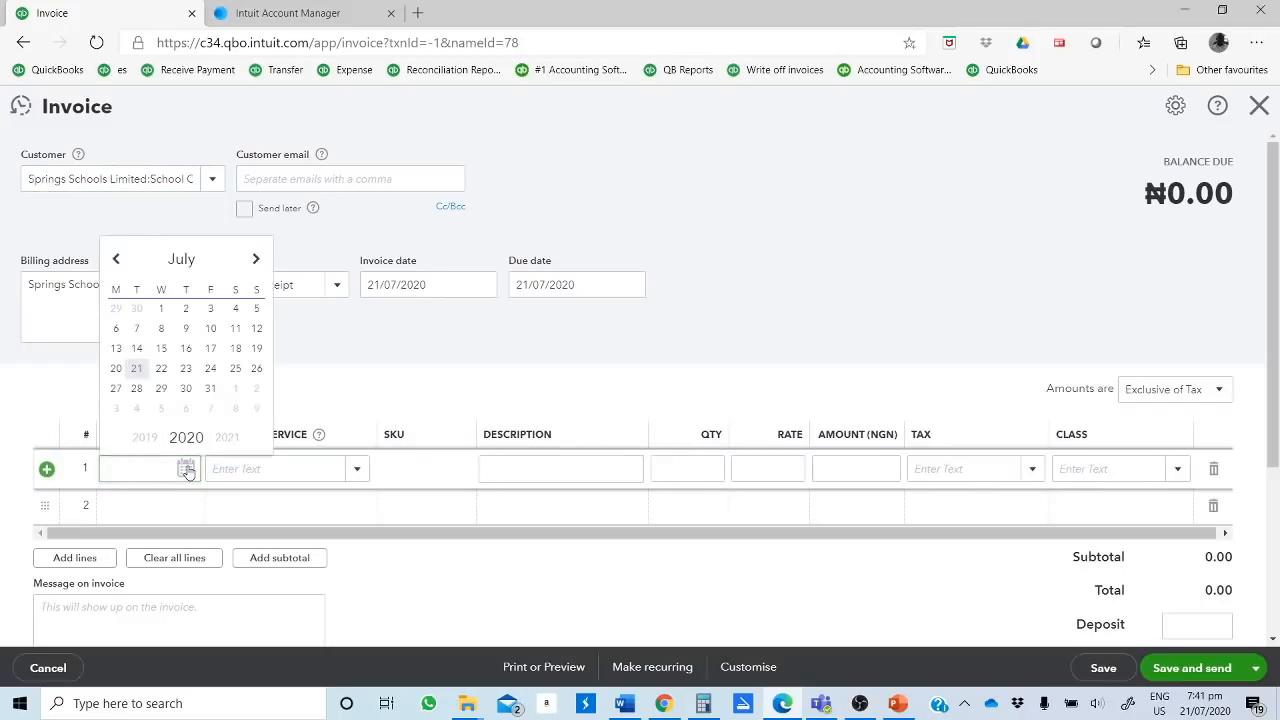
pyautogui.click(115, 261)
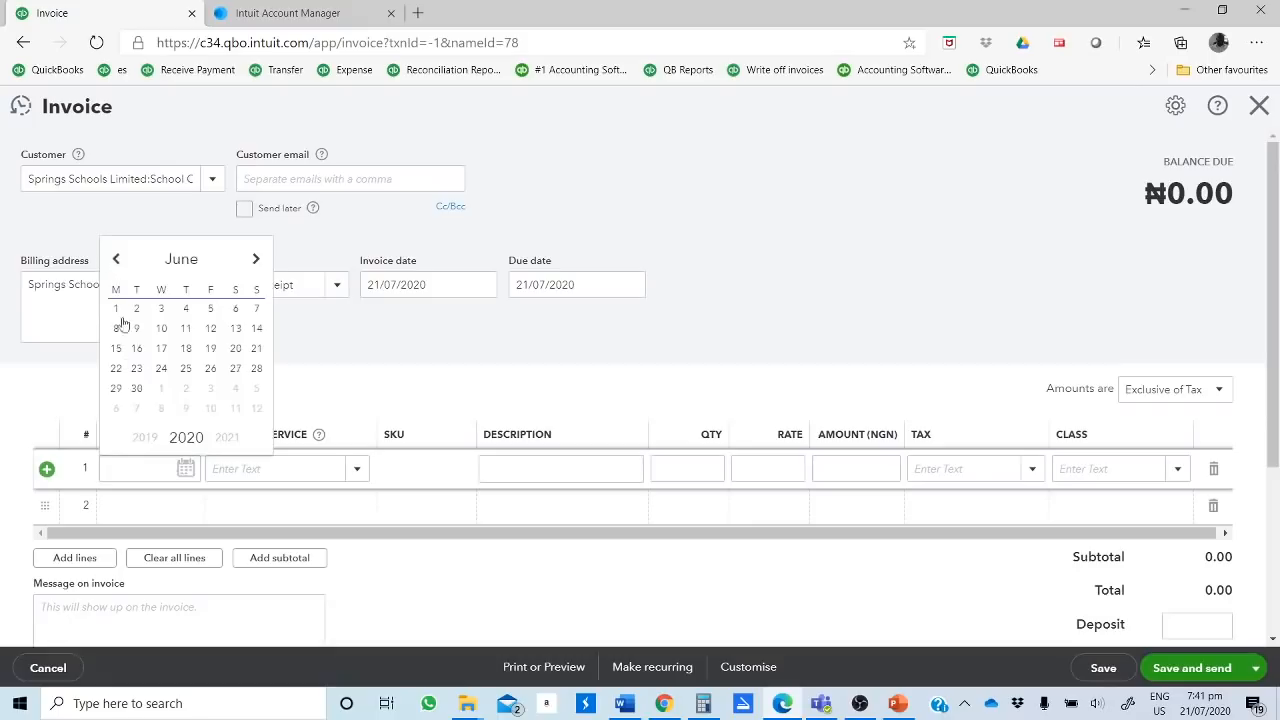
pyautogui.click(137, 389)
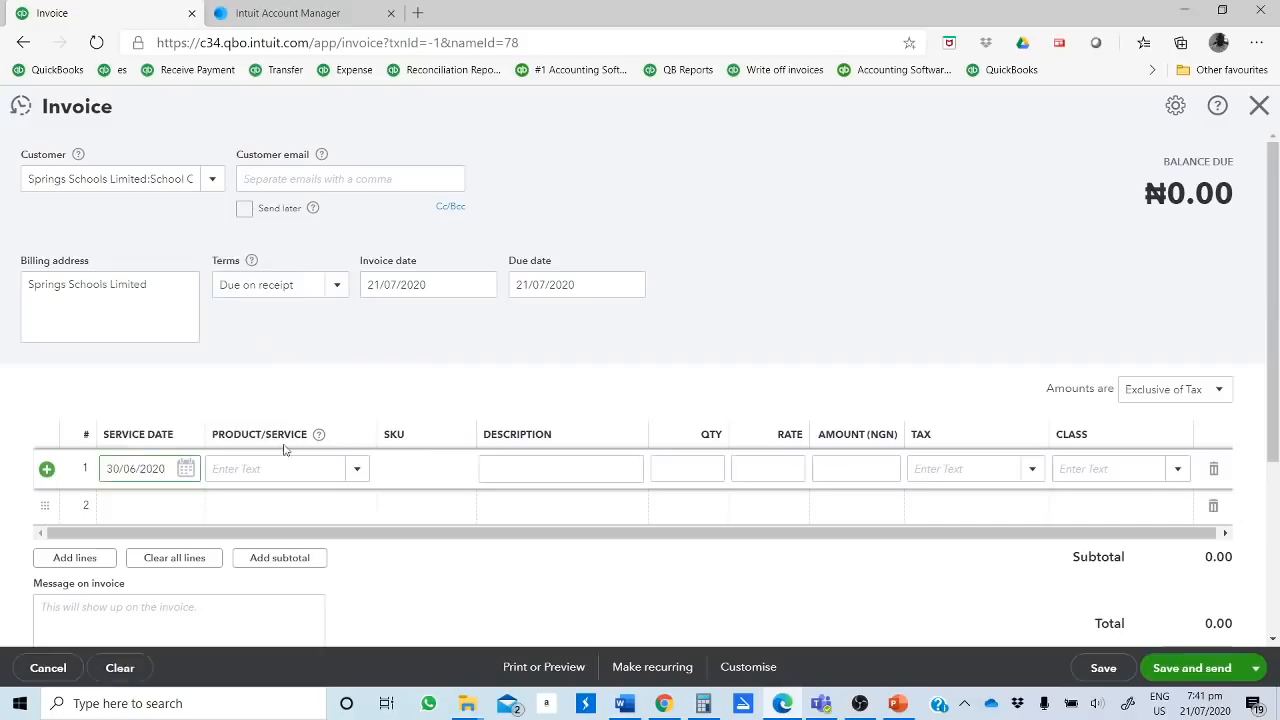
# Step: Create and save a service item named construction as the product/service of the first invoice line
pyautogui.click(331, 476)
pyautogui.write('con')
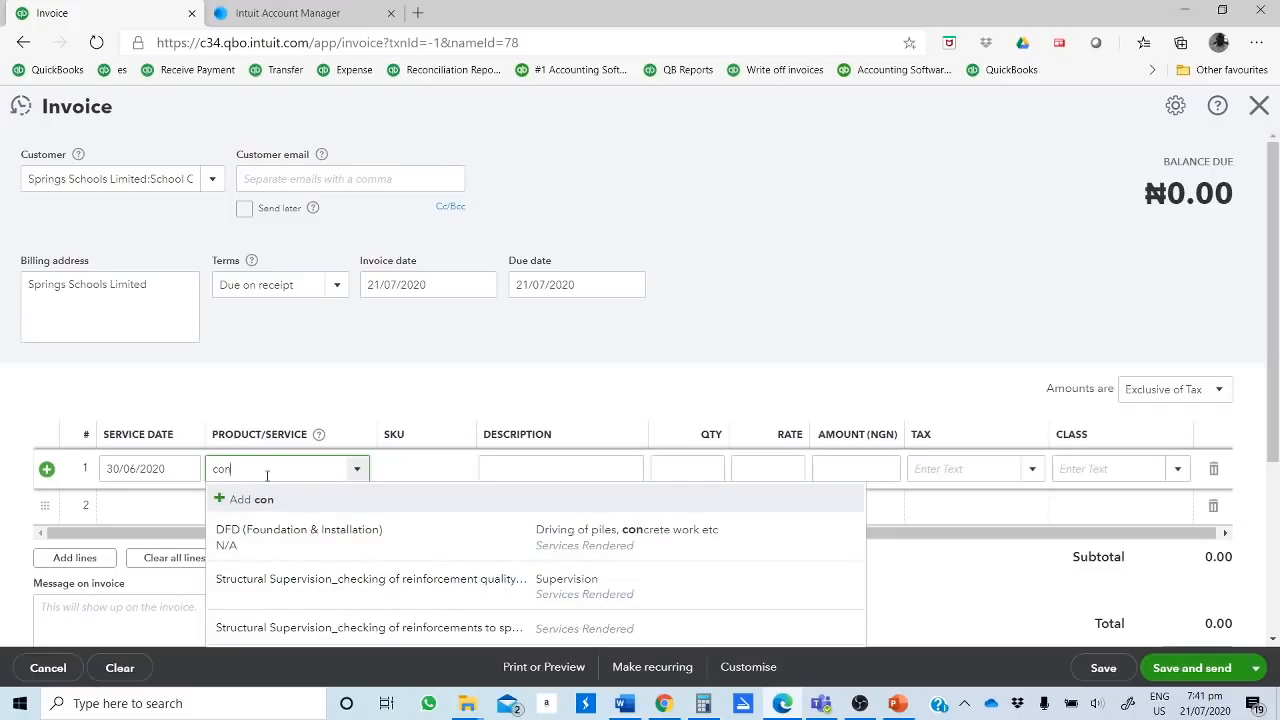
pyautogui.write('stru')
pyautogui.write('ction')
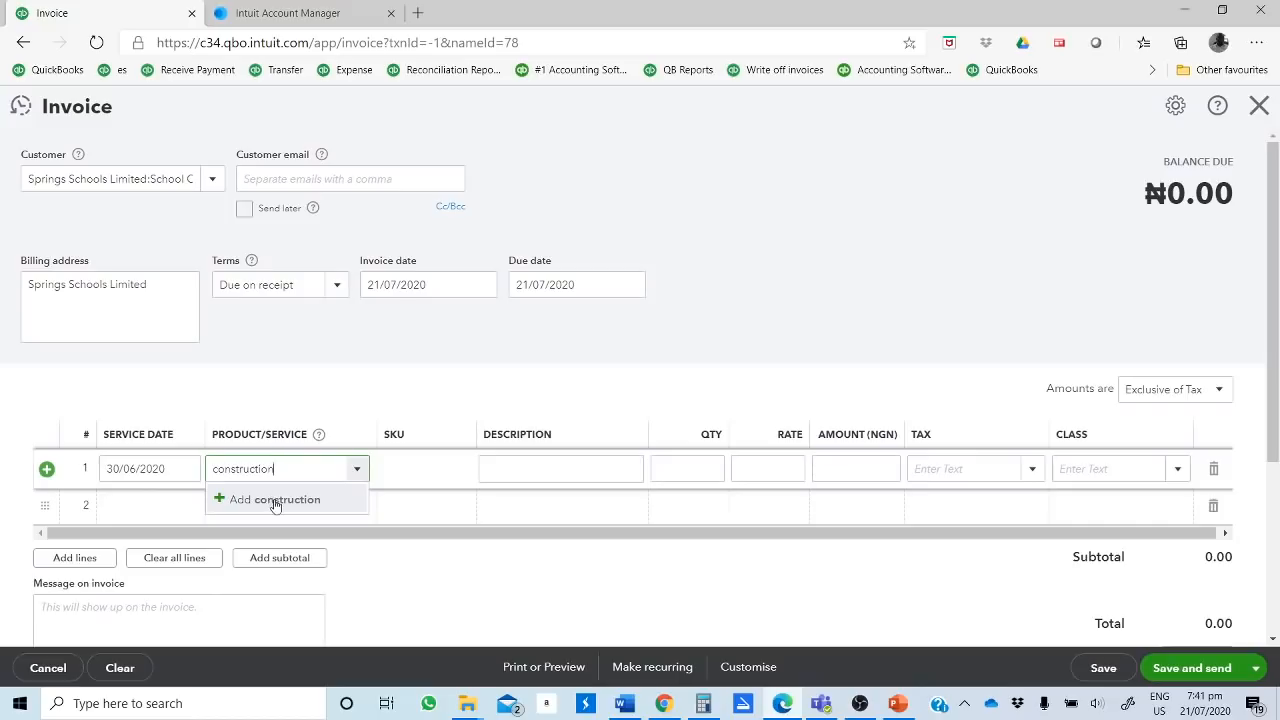
pyautogui.click(276, 500)
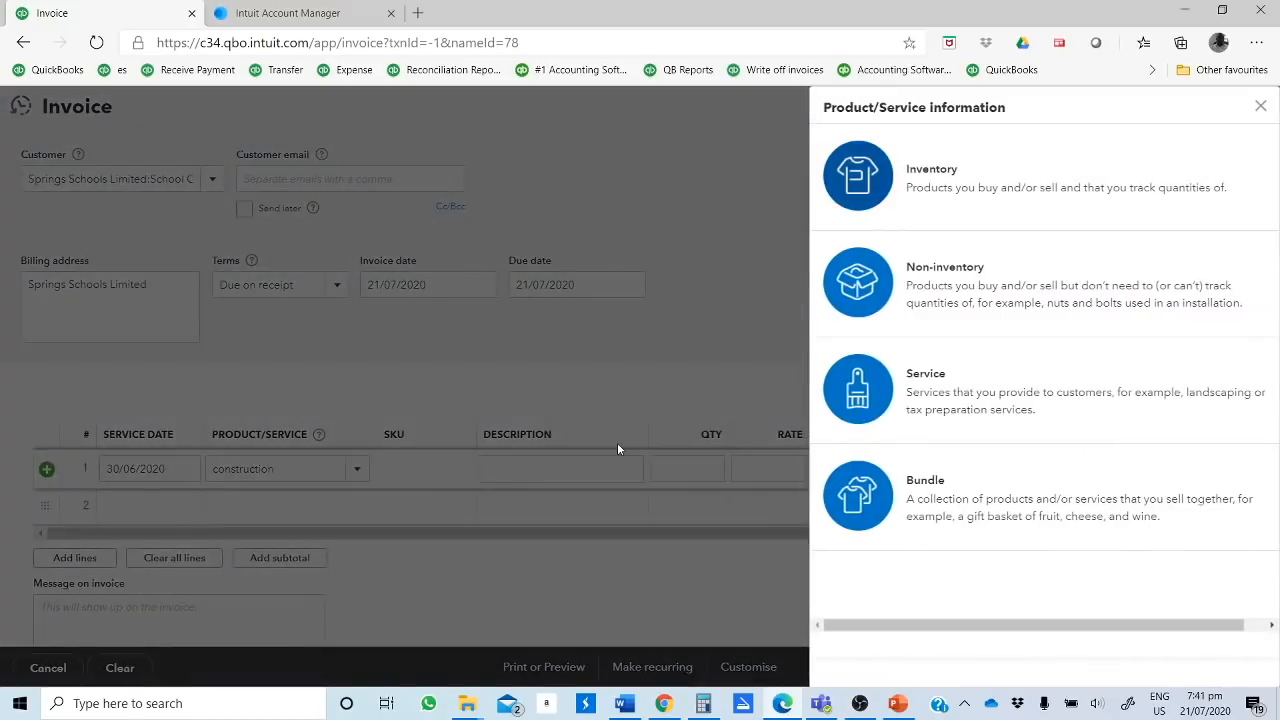
pyautogui.click(931, 407)
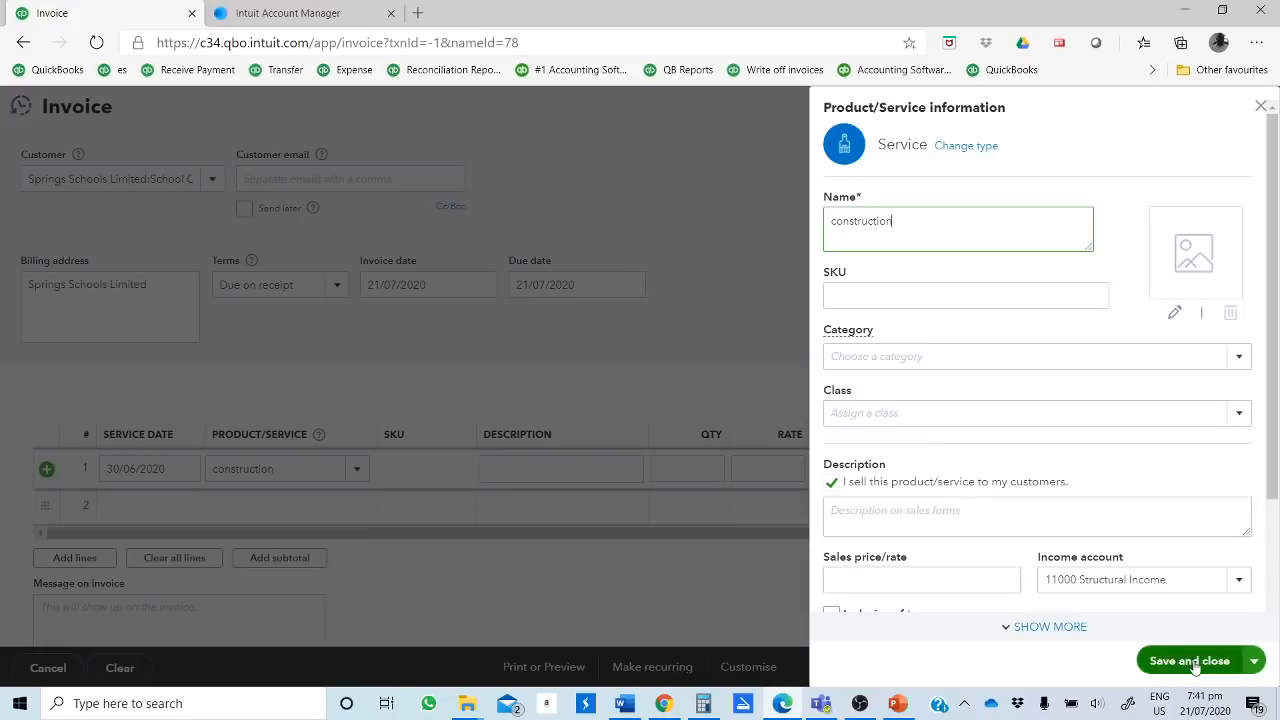
pyautogui.doubleClick(939, 236)
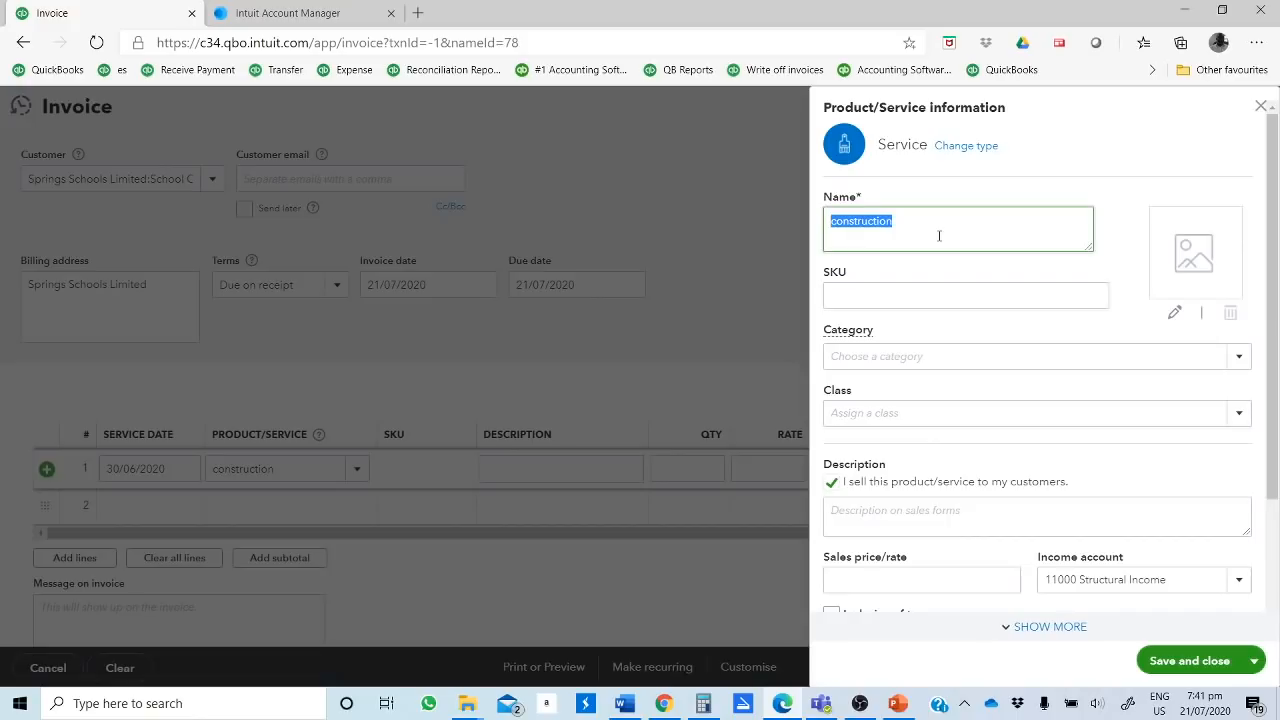
pyautogui.click(879, 366)
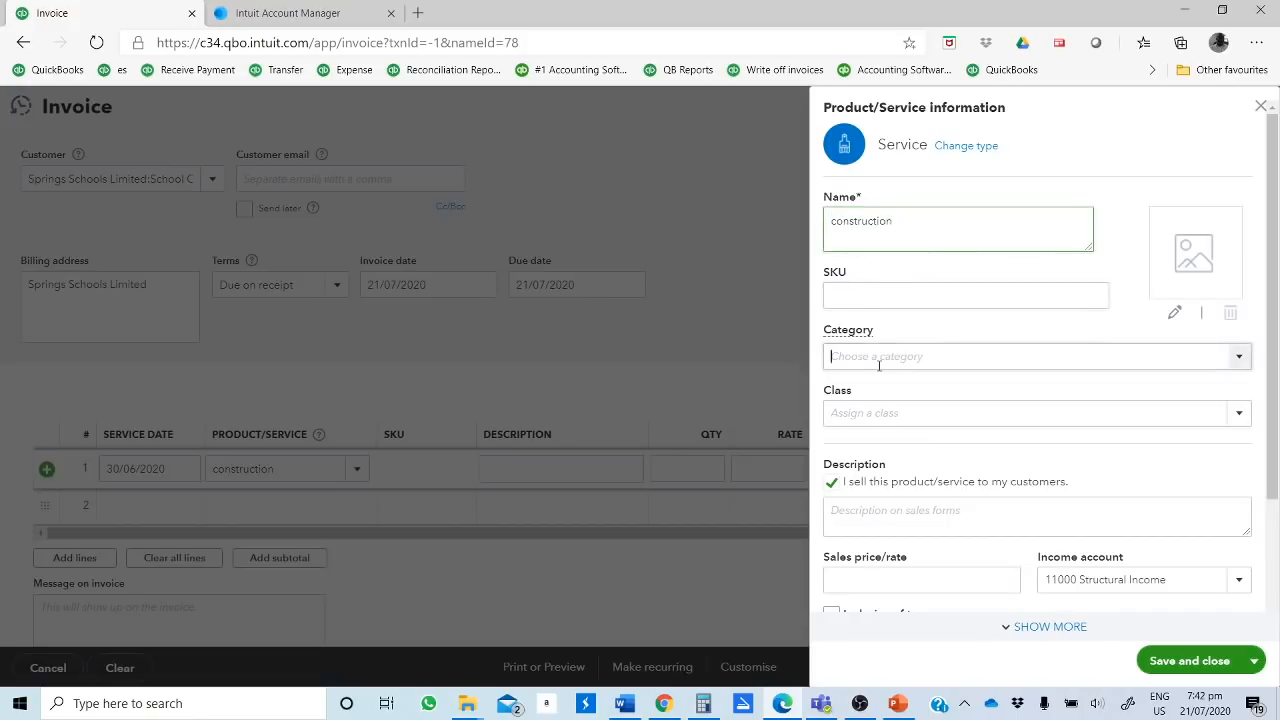
pyautogui.click(867, 412)
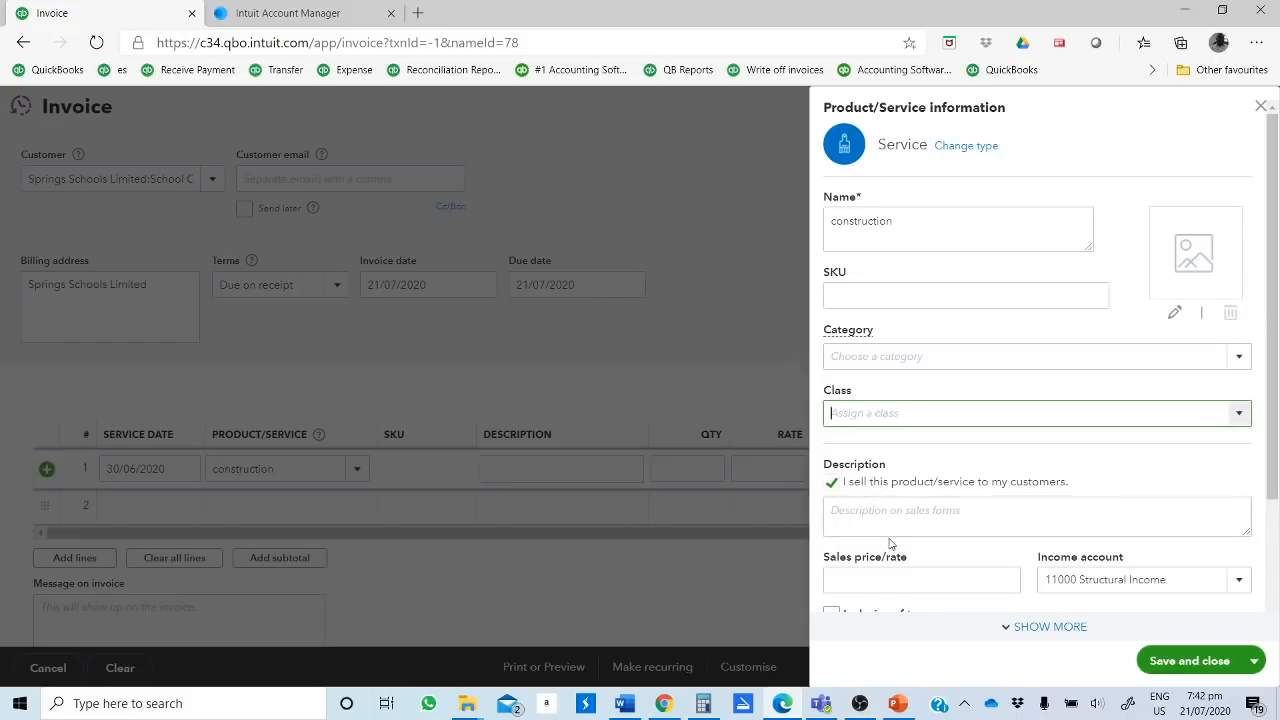
pyautogui.scroll(-1, 900, 510)
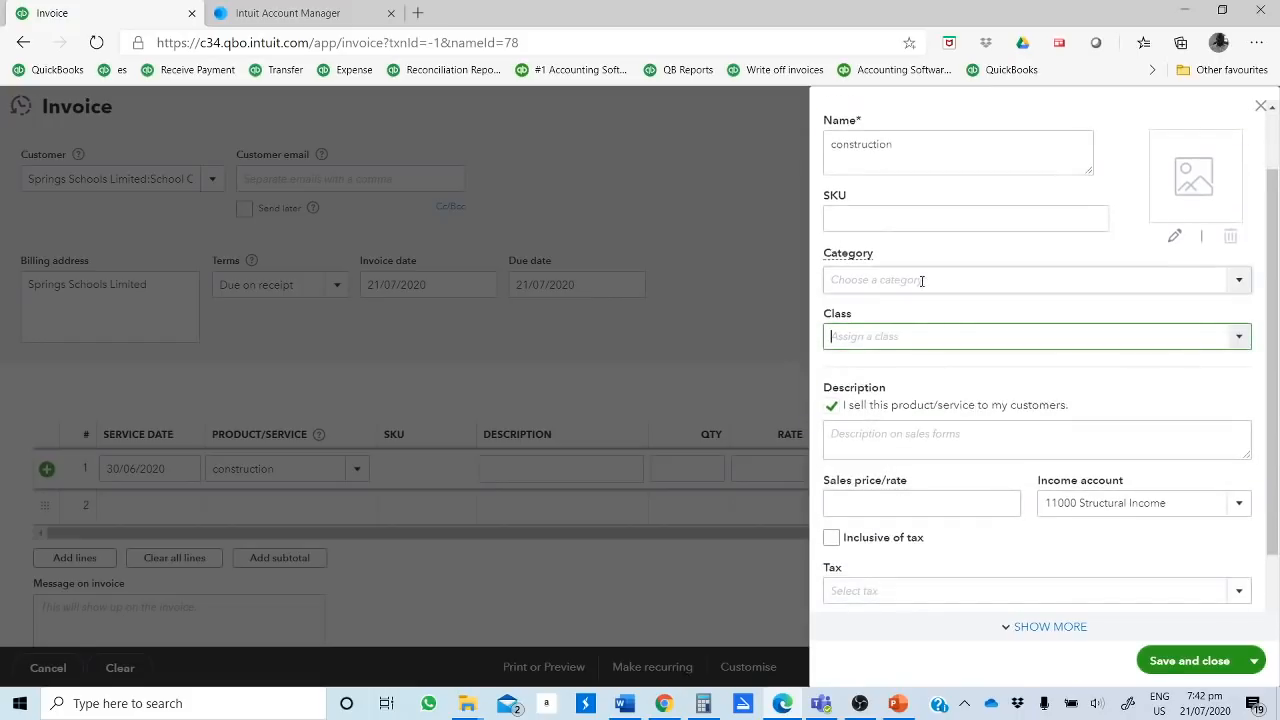
pyautogui.click(1170, 663)
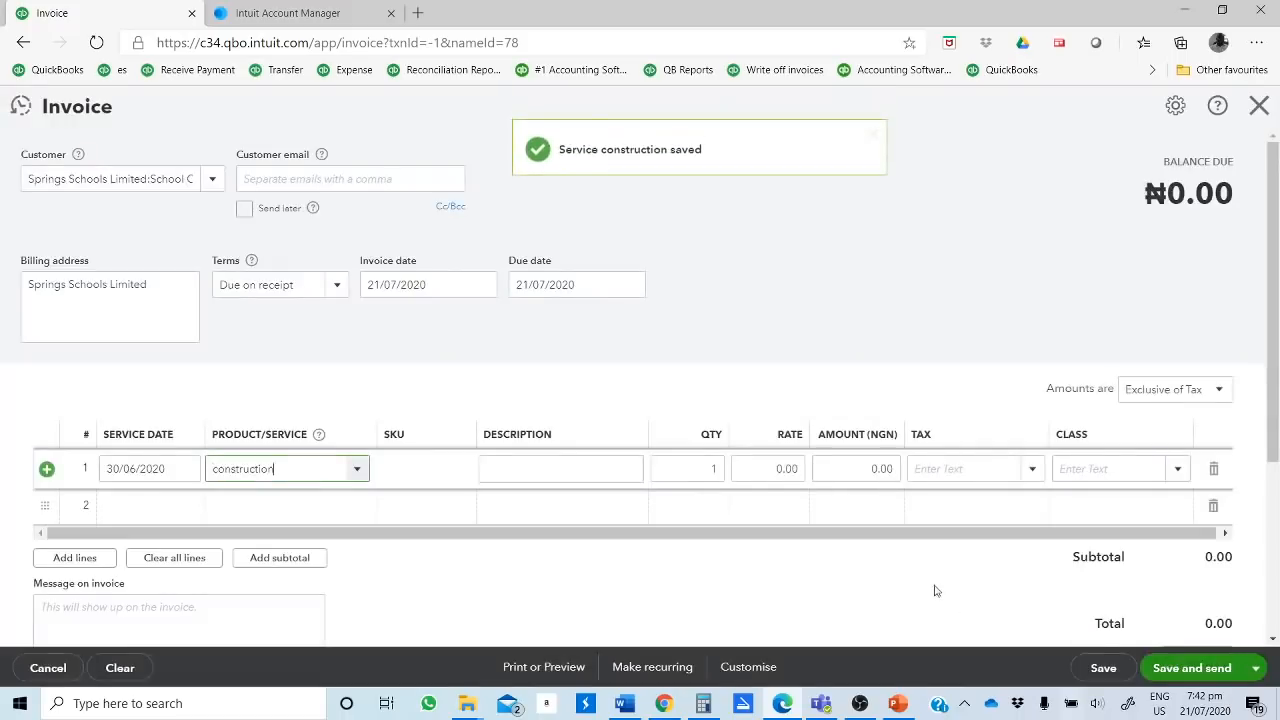
# Step: Enter Construction of classrooms as the description of the first invoice line
pyautogui.click(512, 460)
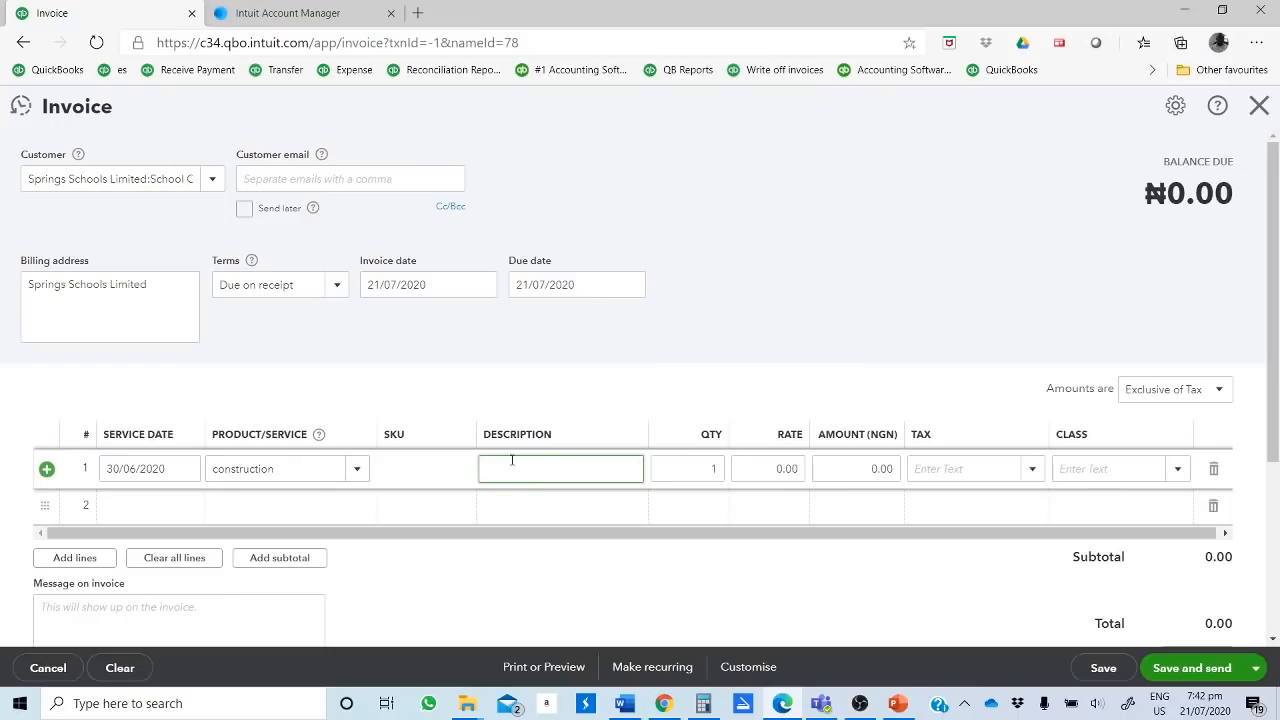
pyautogui.write('onstruction of classrooms')
# Step: Set the rate of the construction line to 100,000,000
pyautogui.click(764, 474)
pyautogui.doubleClick(764, 477)
pyautogui.write('10')
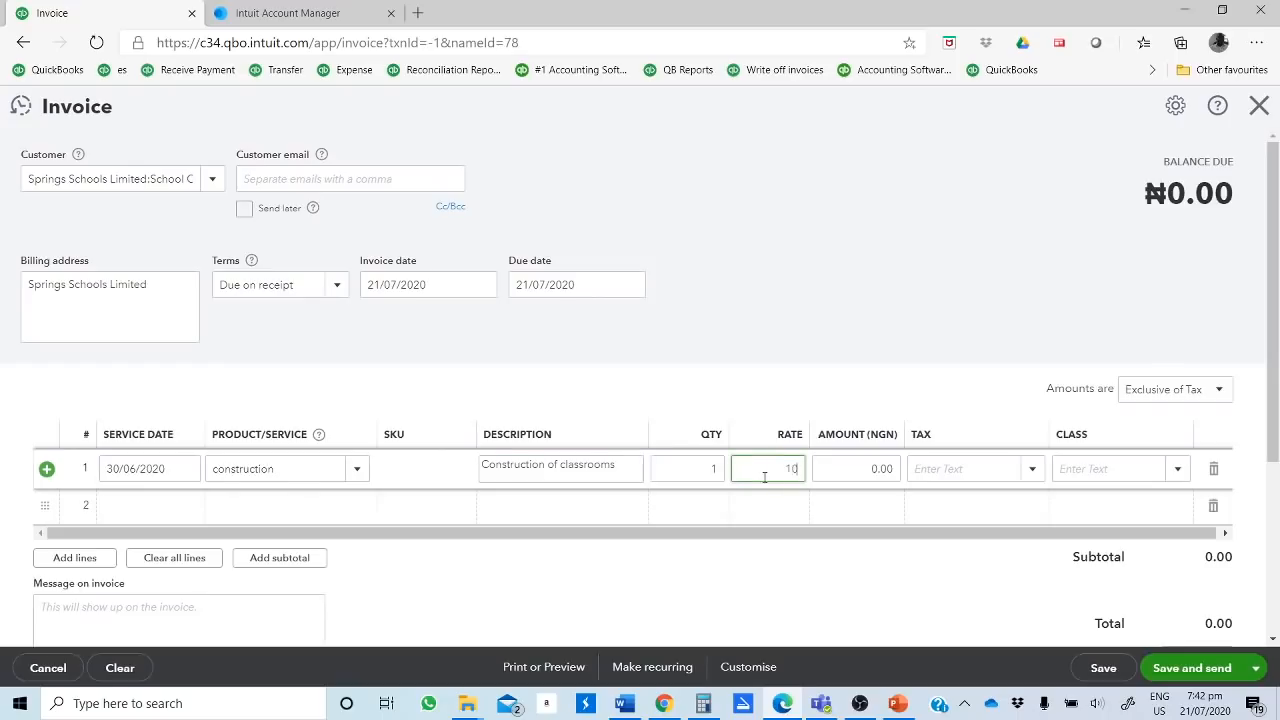
pyautogui.write('0,00')
pyautogui.write('0,000')
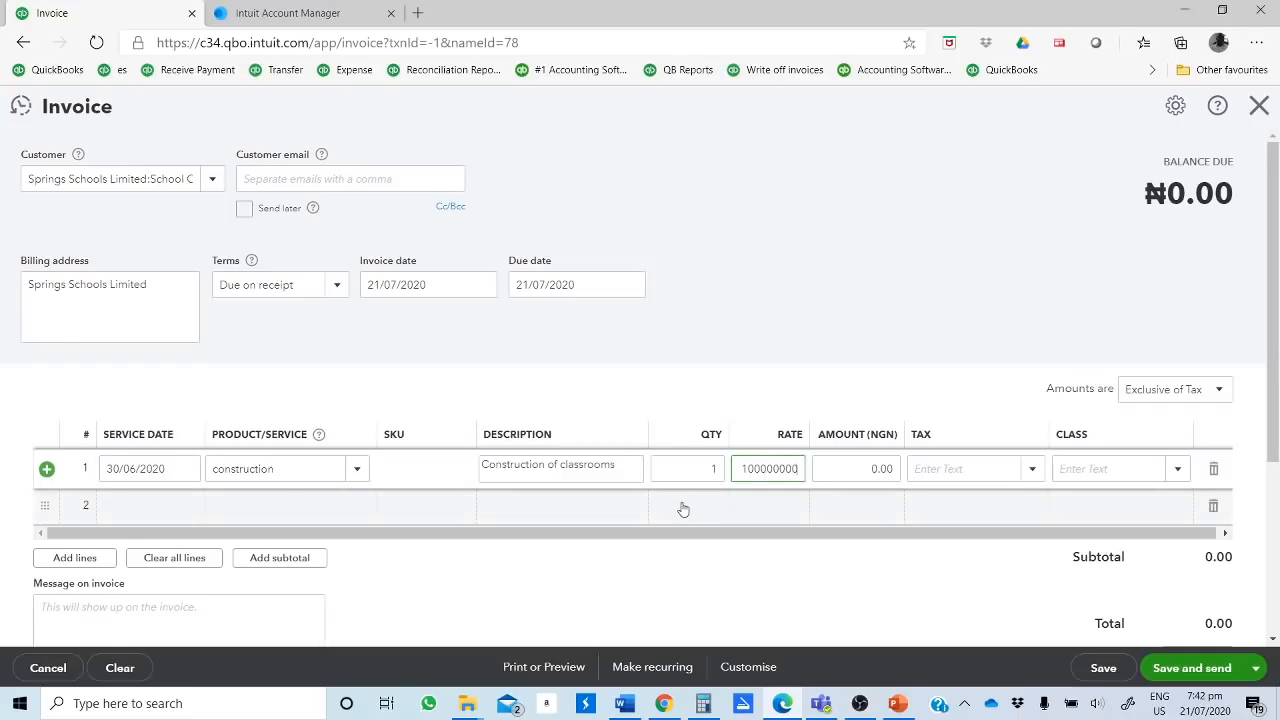
pyautogui.click(683, 505)
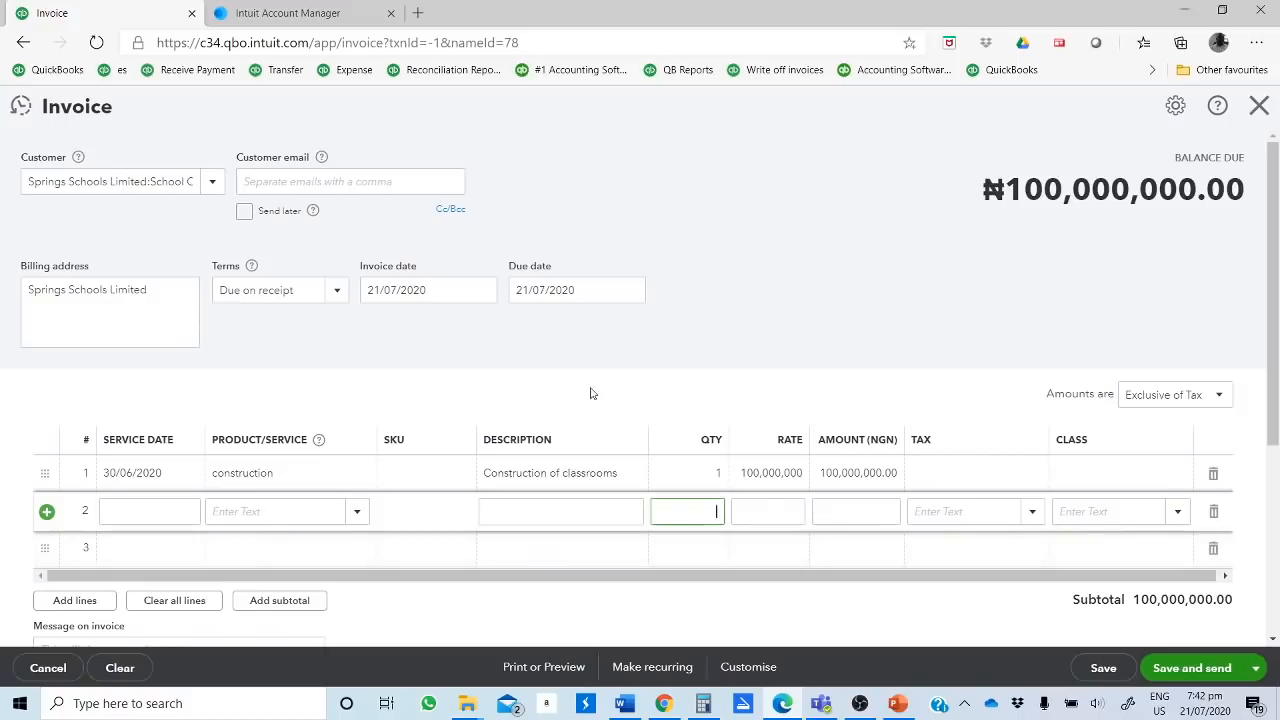
pyautogui.click(333, 478)
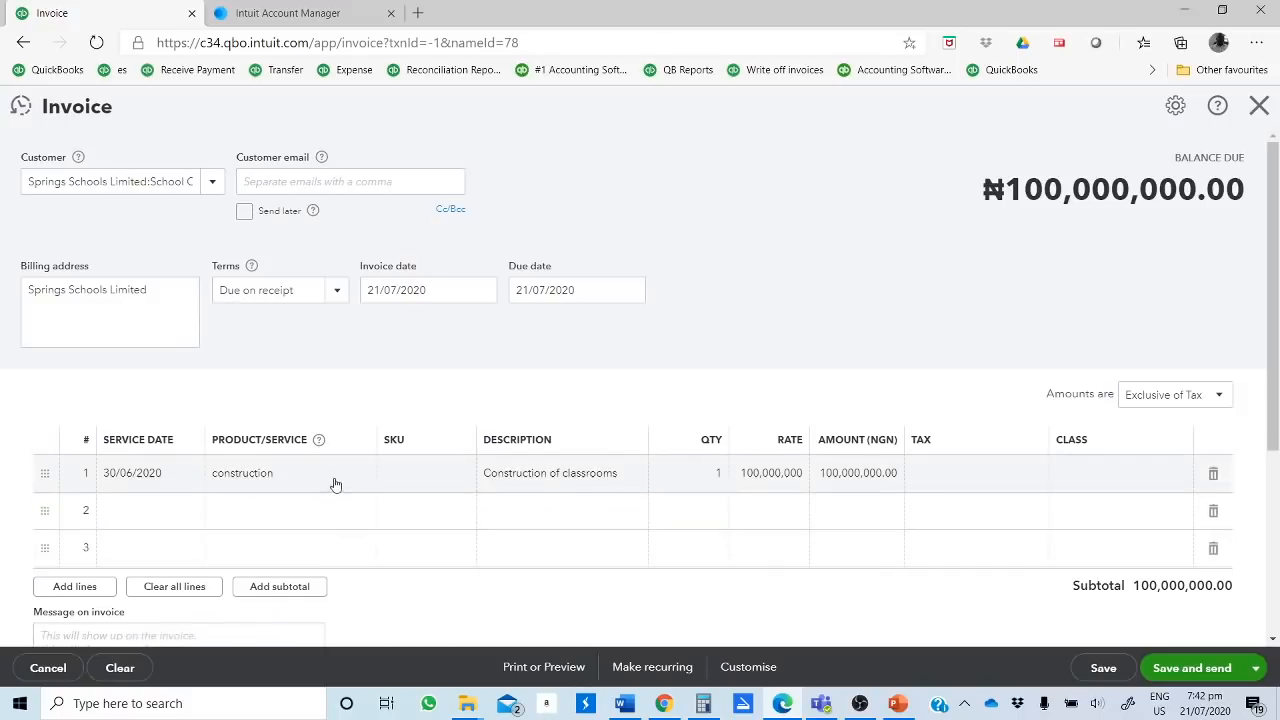
pyautogui.click(350, 484)
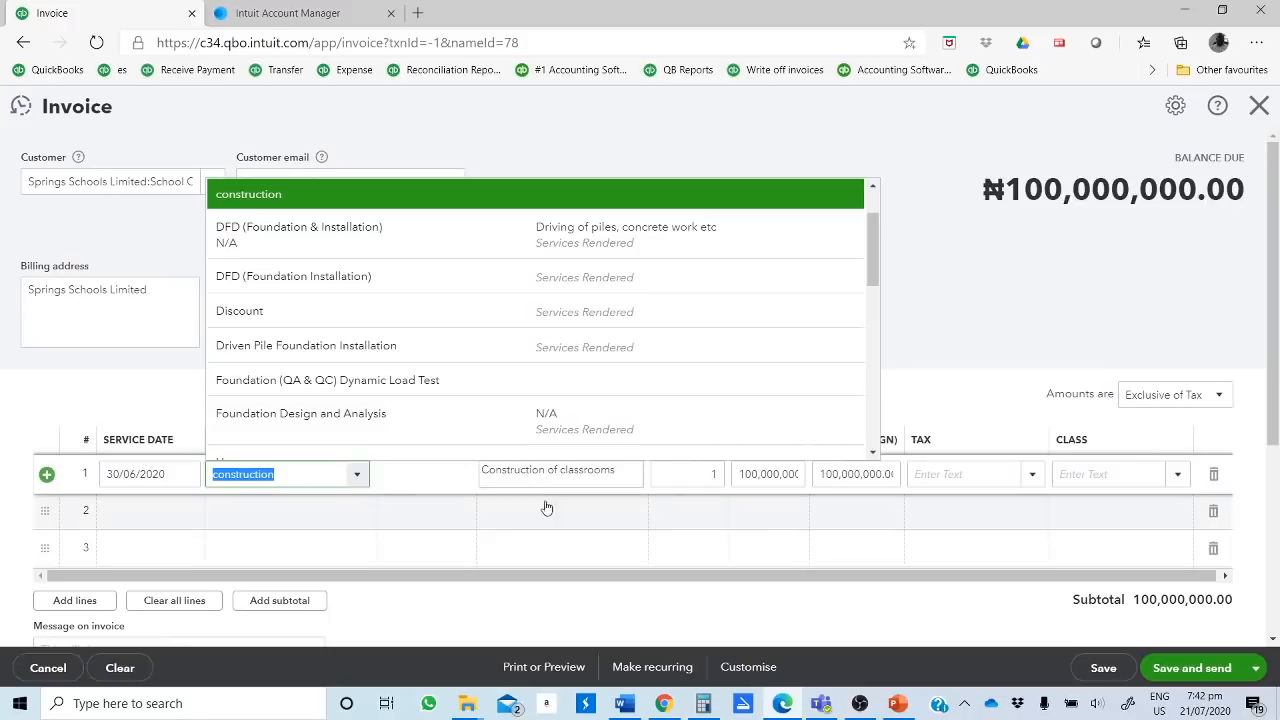
pyautogui.click(485, 512)
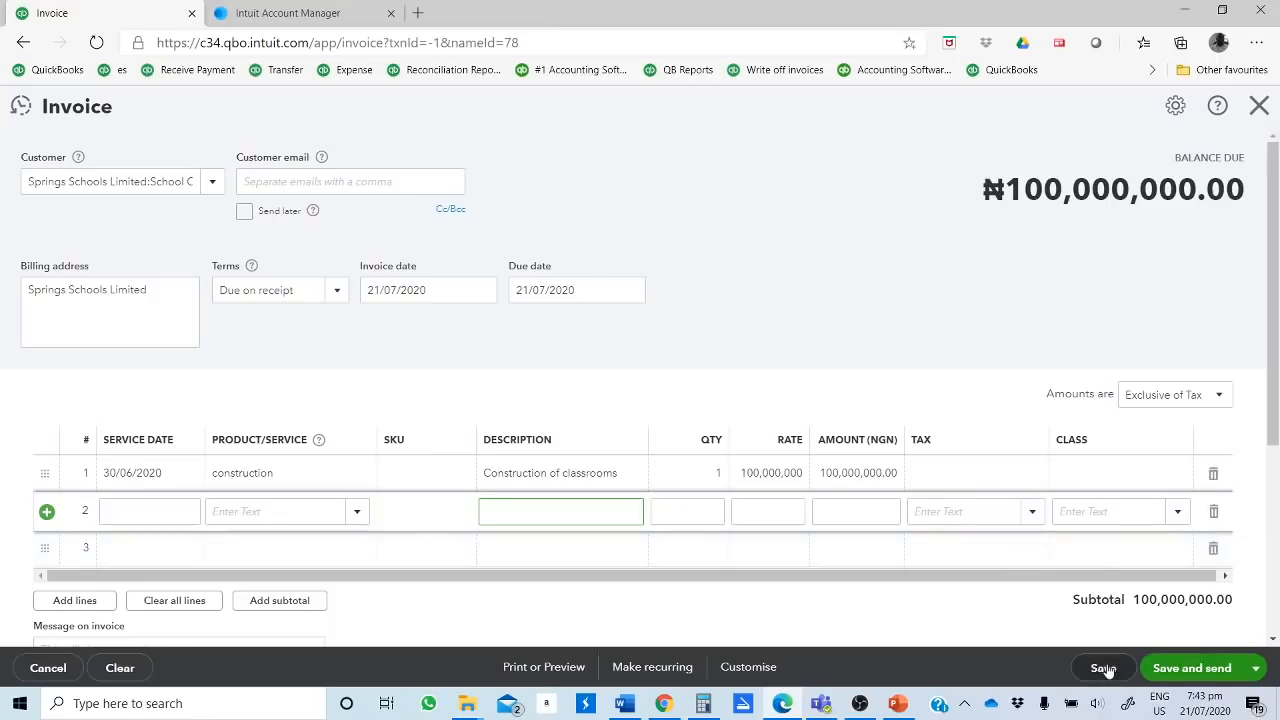
# Step: Try to save and close the invoice, accepting that its class field is empty
pyautogui.click(1255, 668)
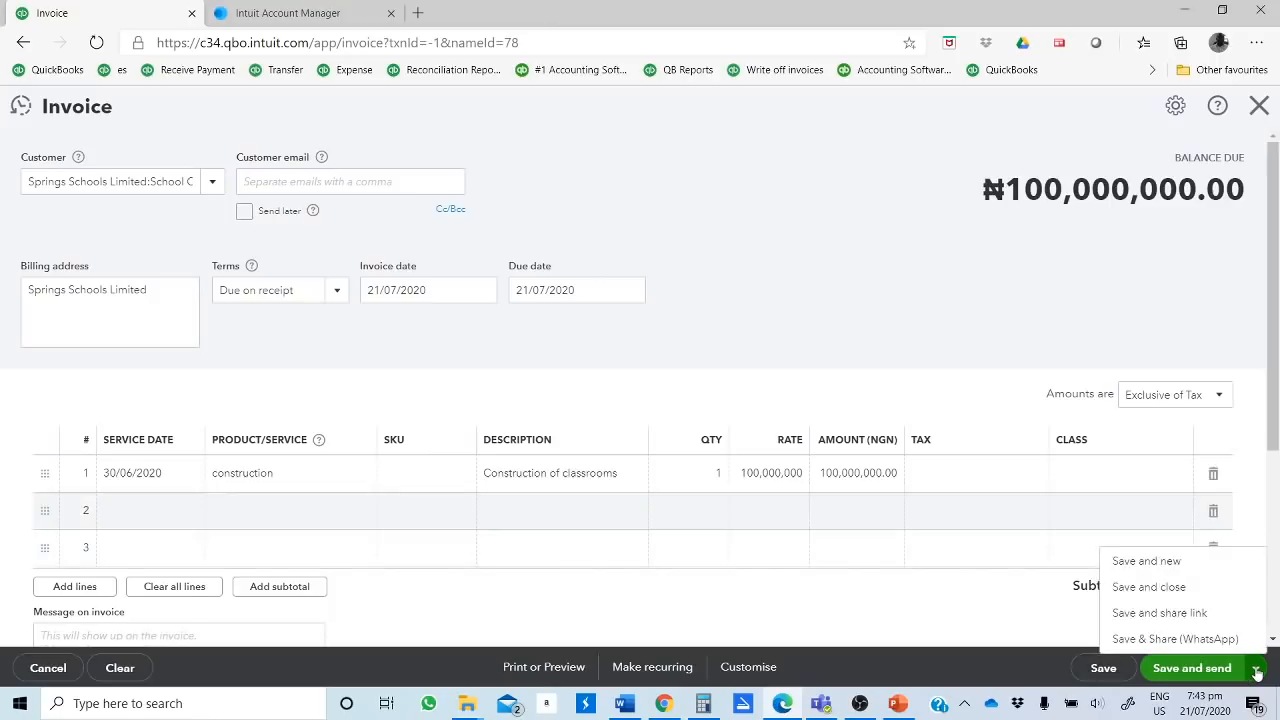
pyautogui.click(1158, 590)
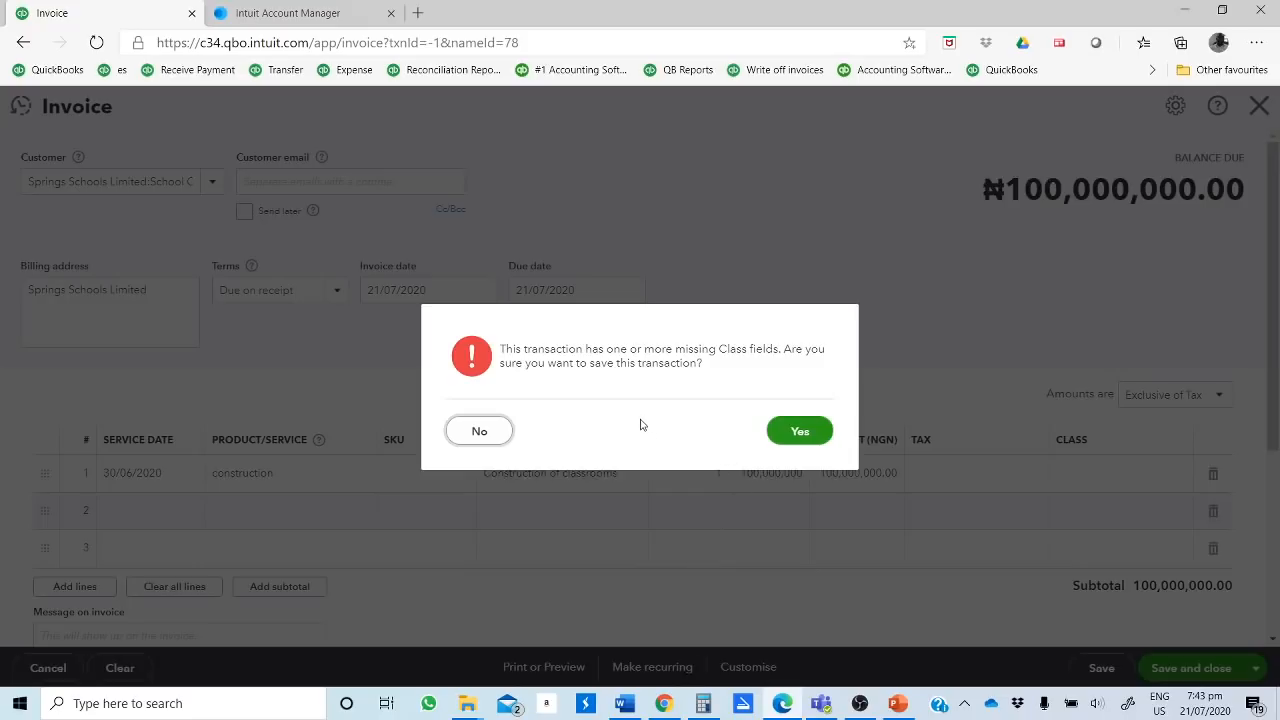
pyautogui.click(802, 446)
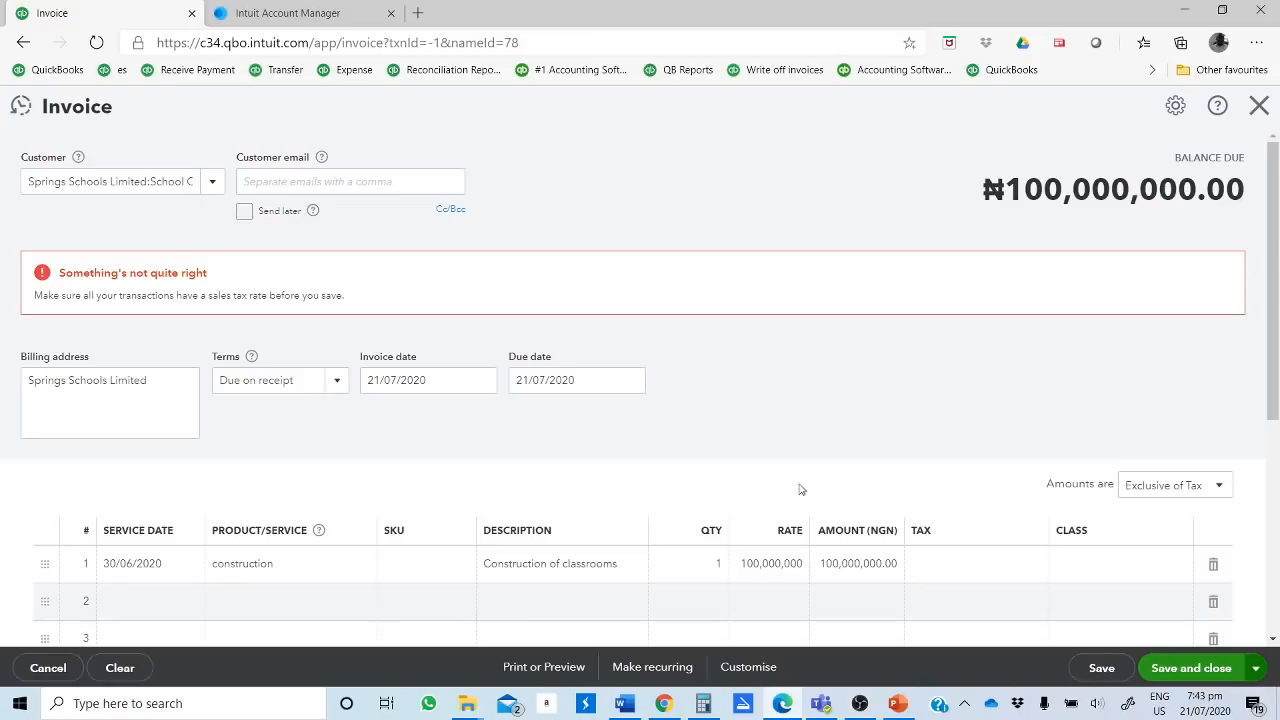
# Step: Apply the VAT (7.50%) tax rate to the construction line of the invoice
pyautogui.scroll(-2, 805, 488)
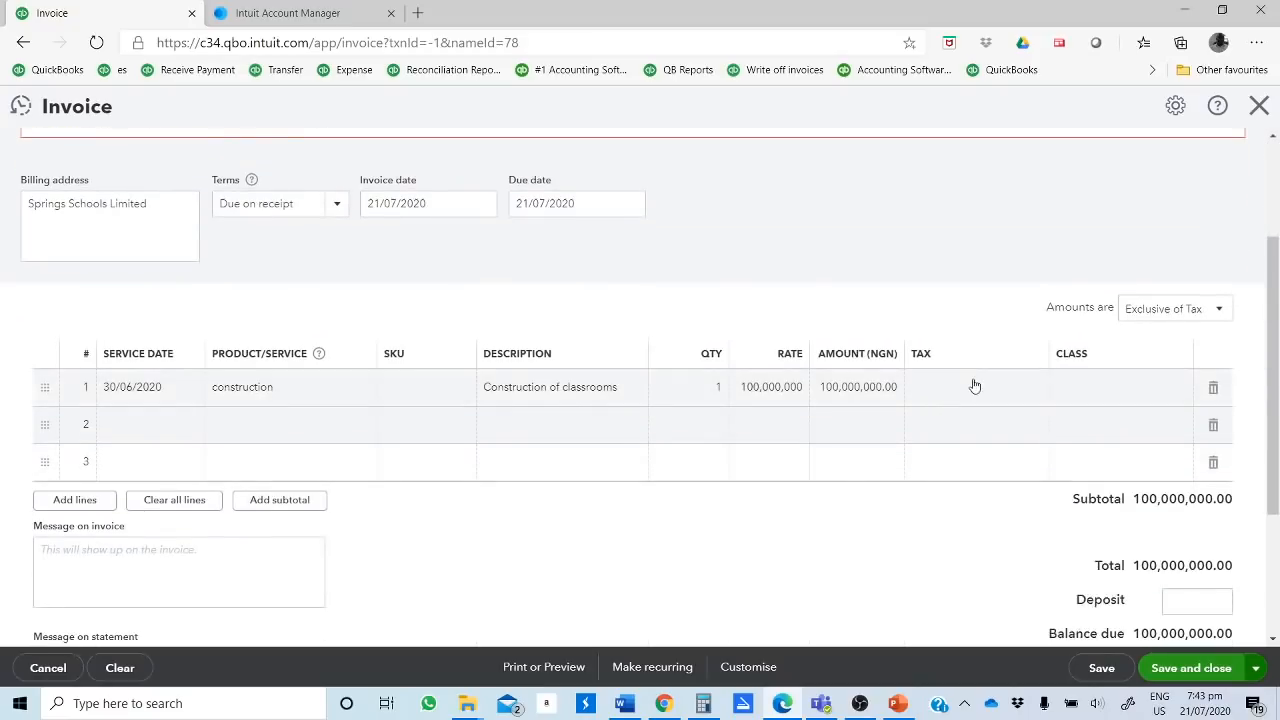
pyautogui.scroll(2, 766, 417)
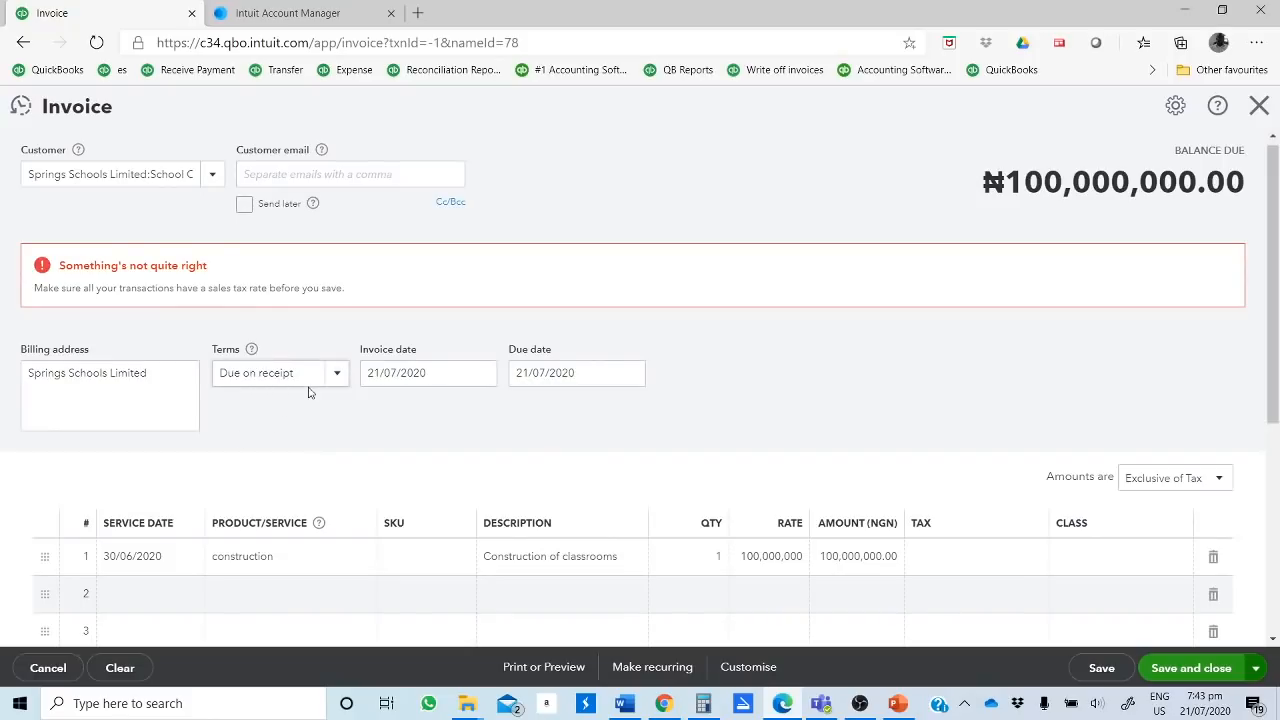
pyautogui.scroll(-3, 309, 391)
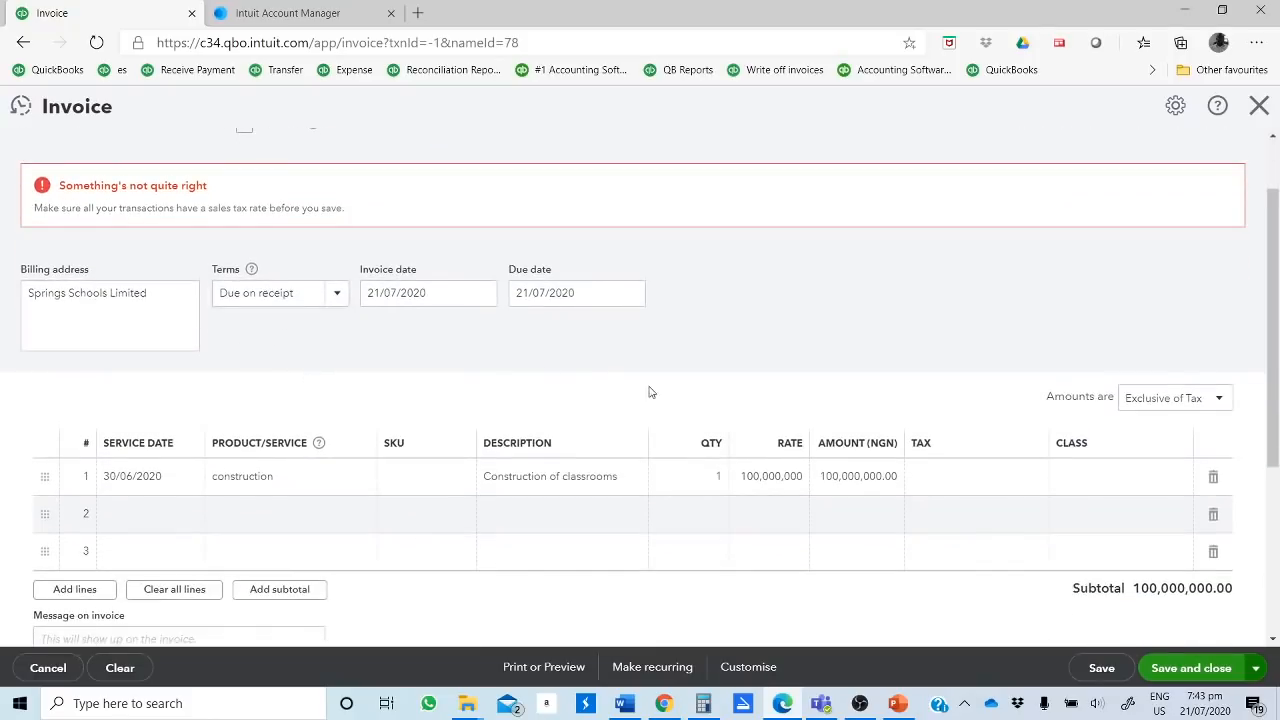
pyautogui.scroll(-1, 649, 391)
pyautogui.scroll(3, 649, 391)
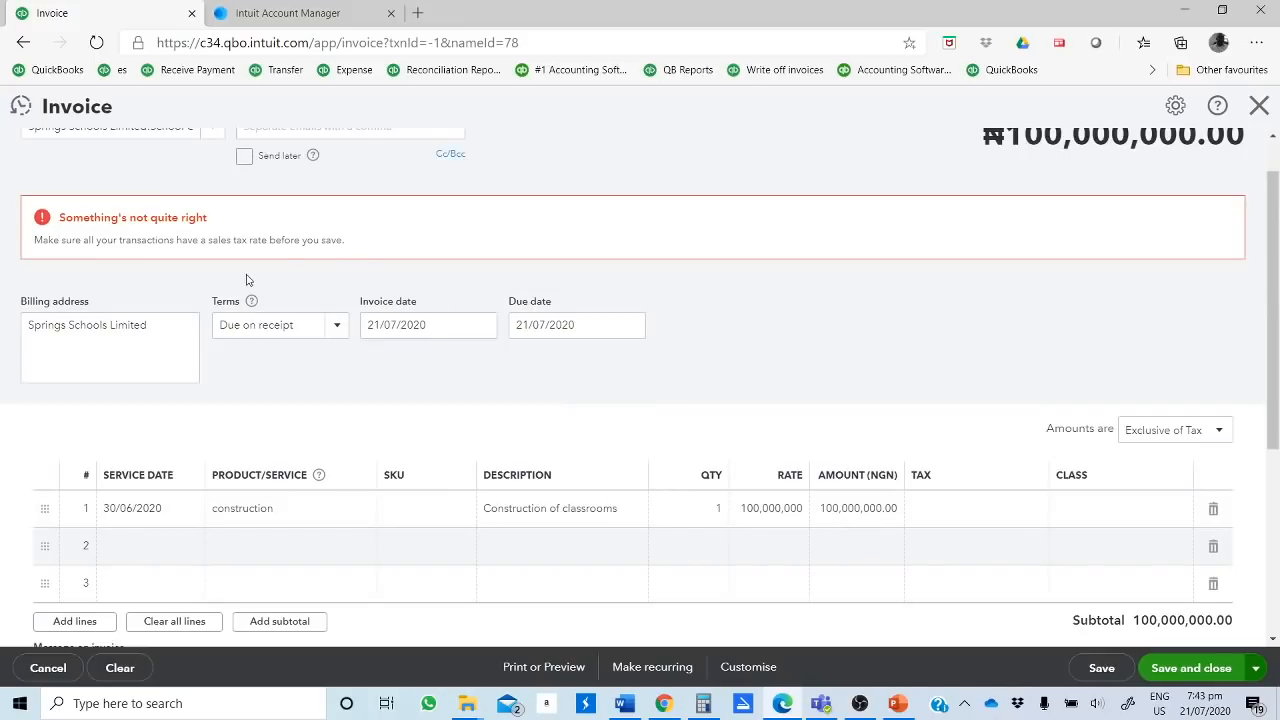
pyautogui.scroll(-2, 381, 266)
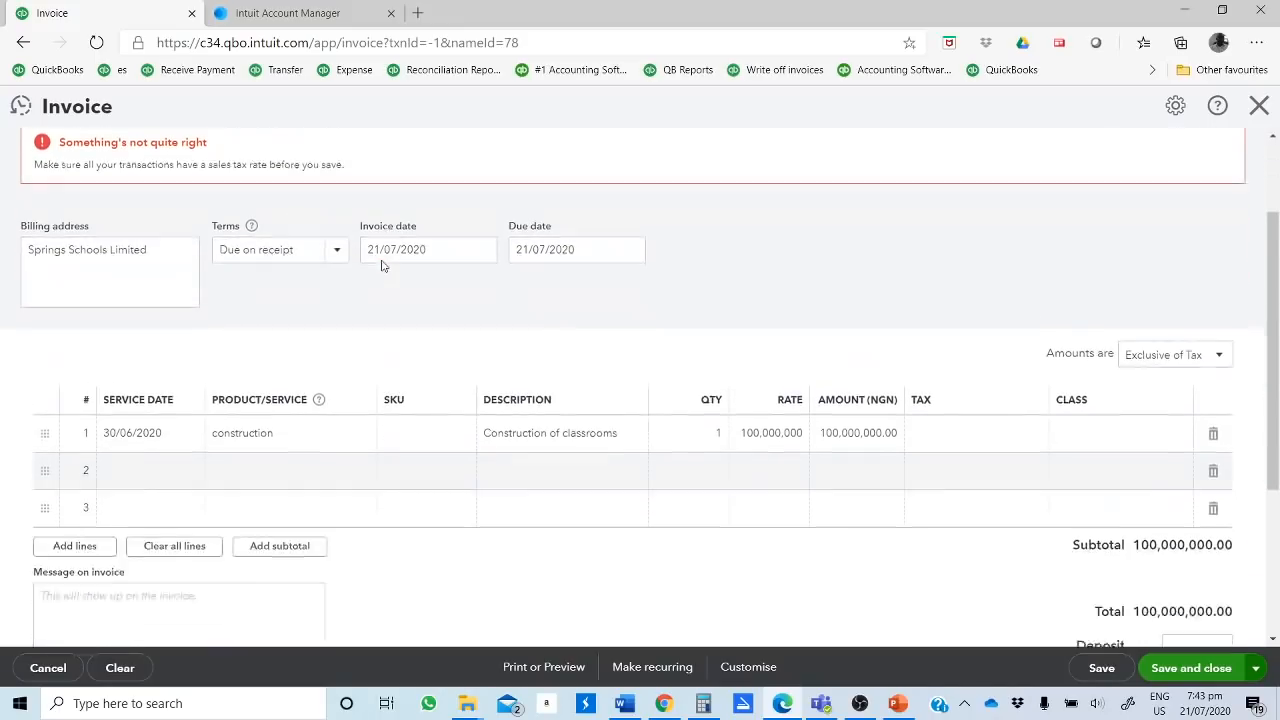
pyautogui.scroll(-2, 733, 494)
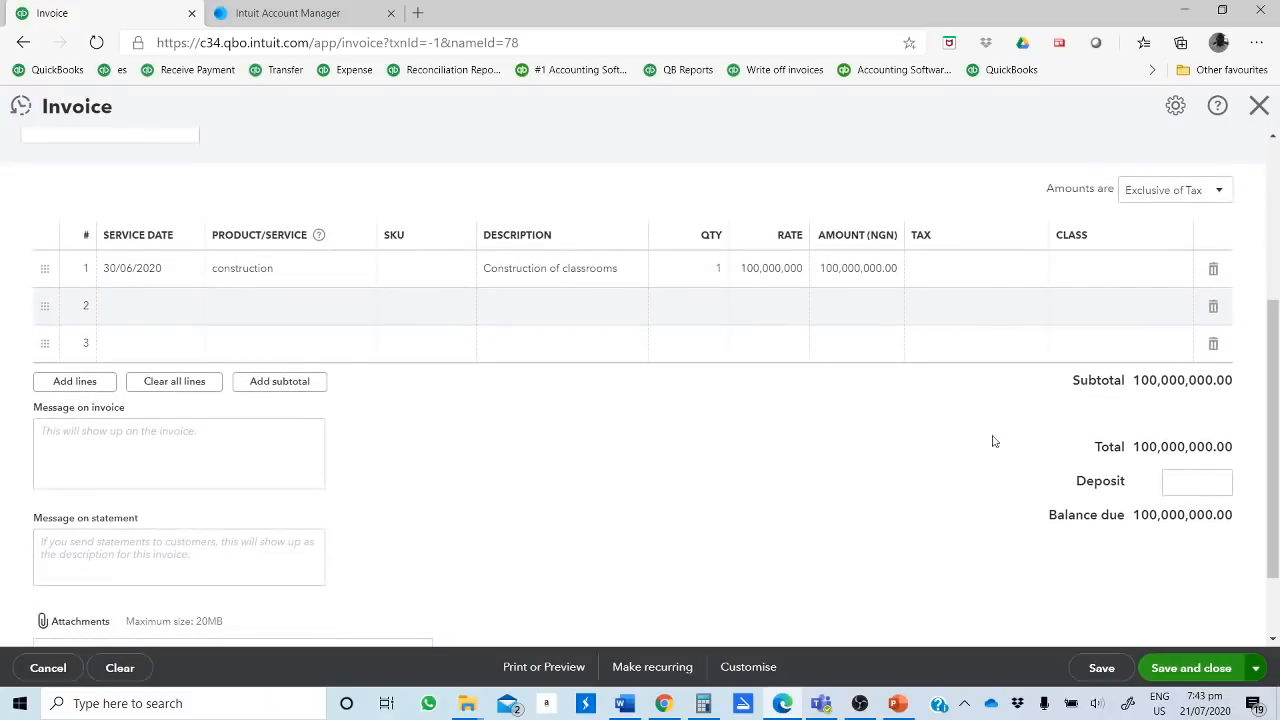
pyautogui.click(968, 279)
pyautogui.click(1036, 269)
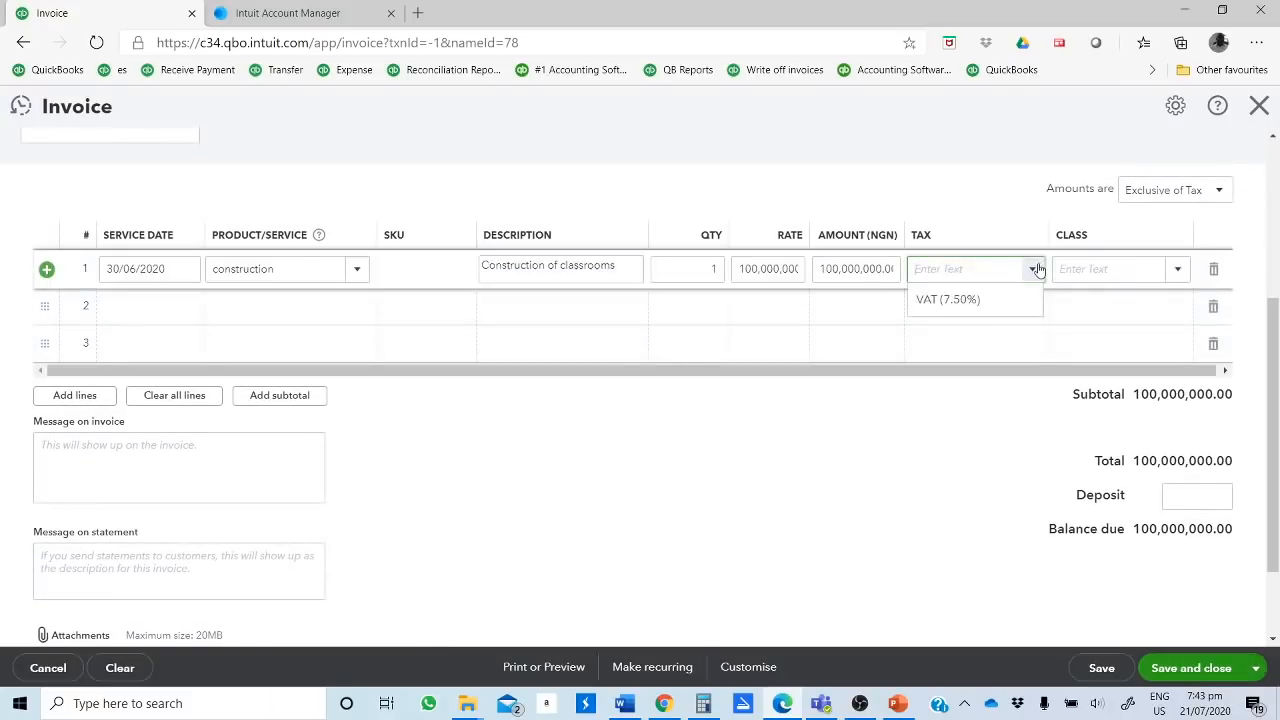
pyautogui.click(943, 317)
pyautogui.press('Tab')
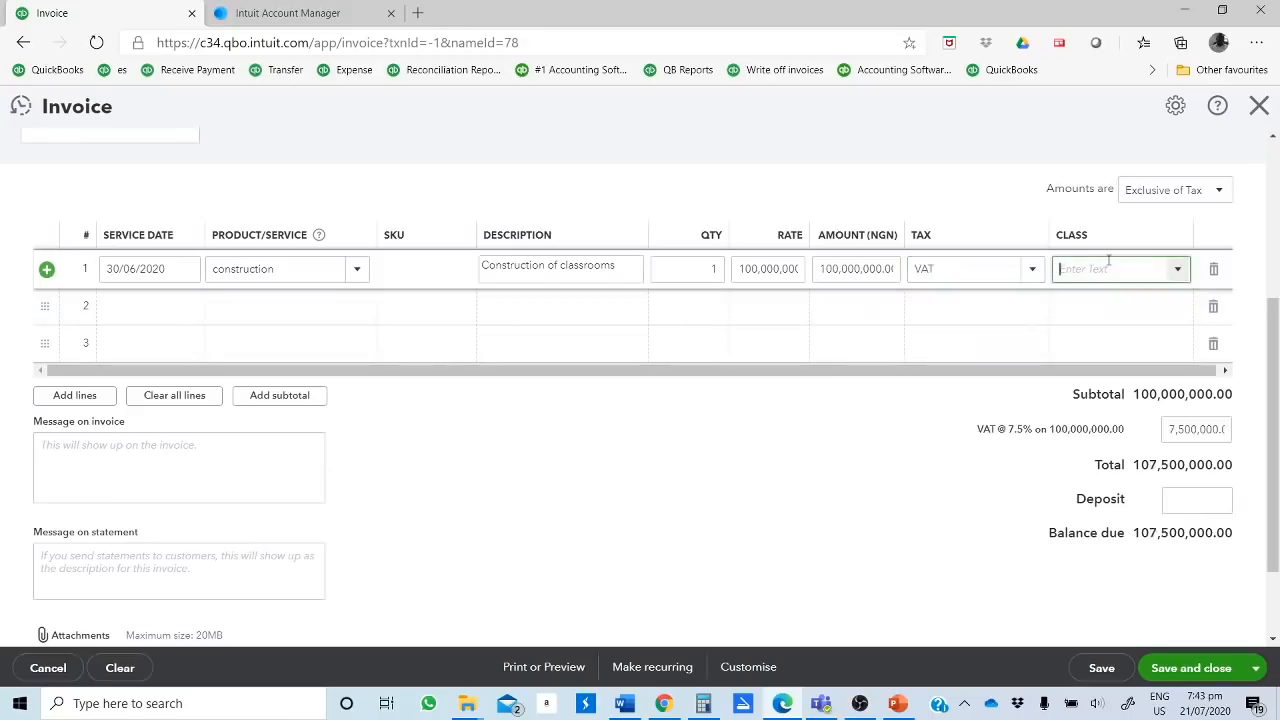
# Step: Check the class options for the construction line, leave the class empty, and save and close the invoice
pyautogui.click(1180, 271)
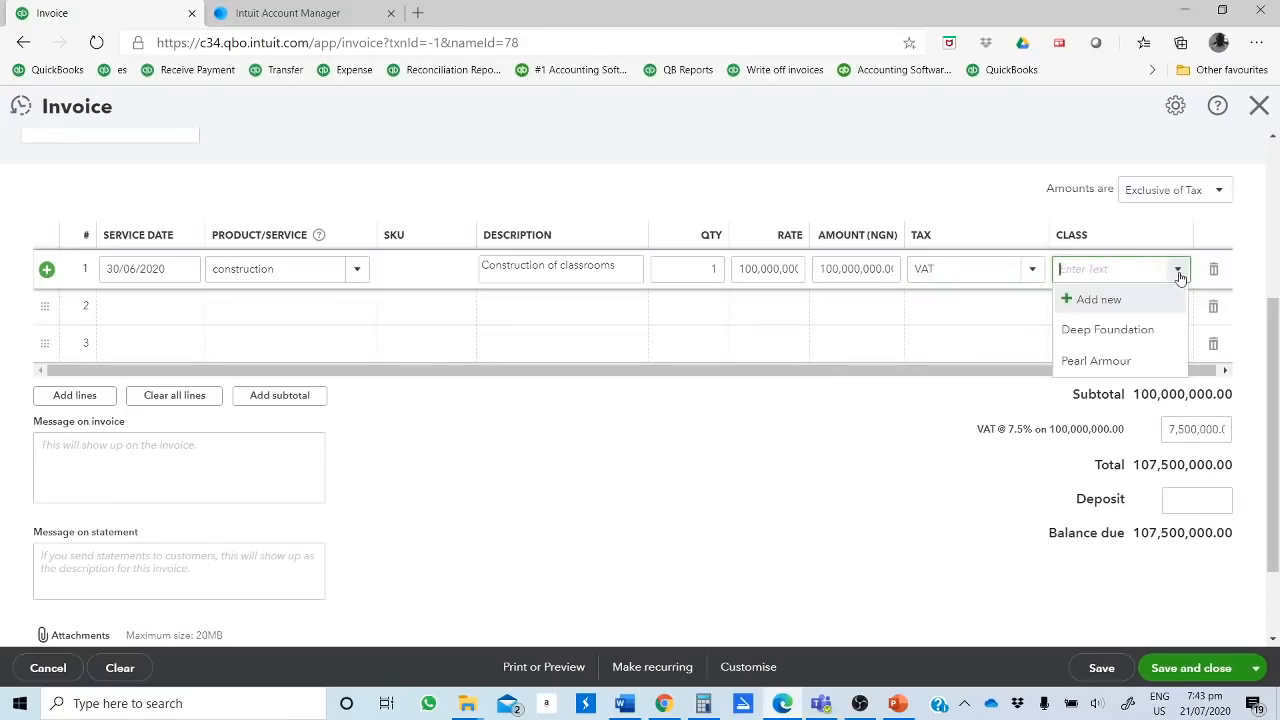
pyautogui.click(987, 307)
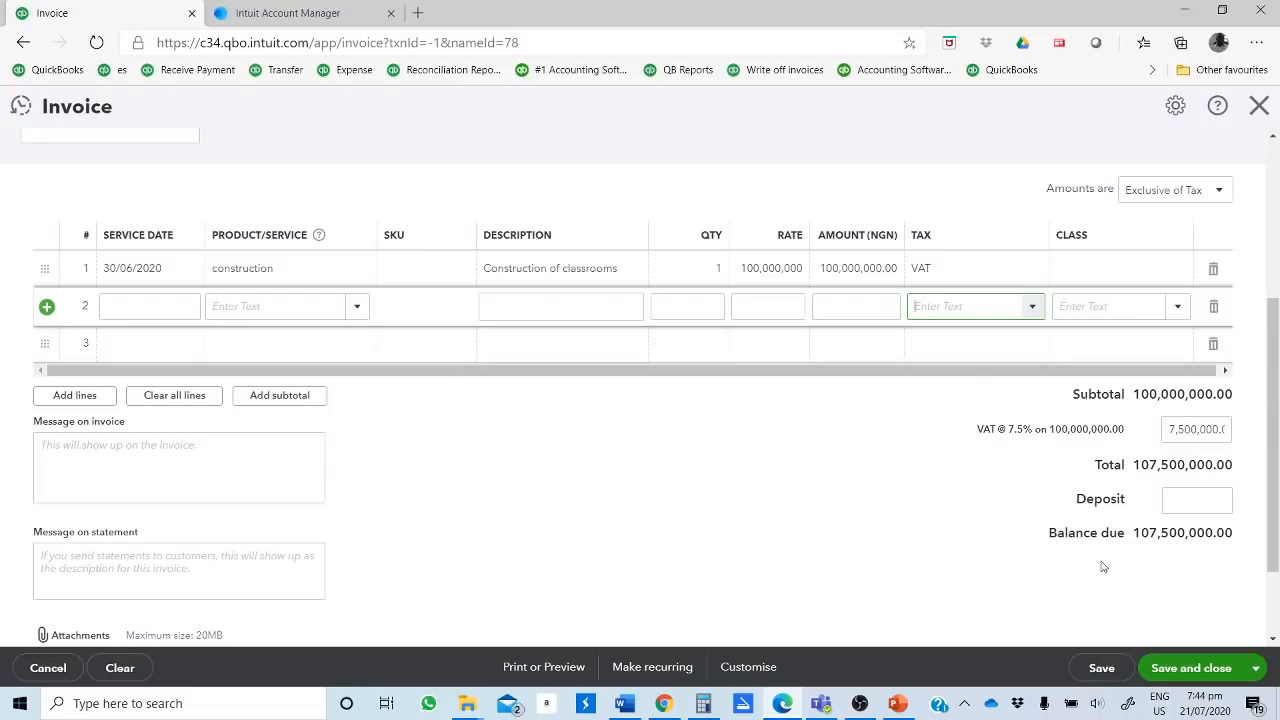
pyautogui.click(1191, 668)
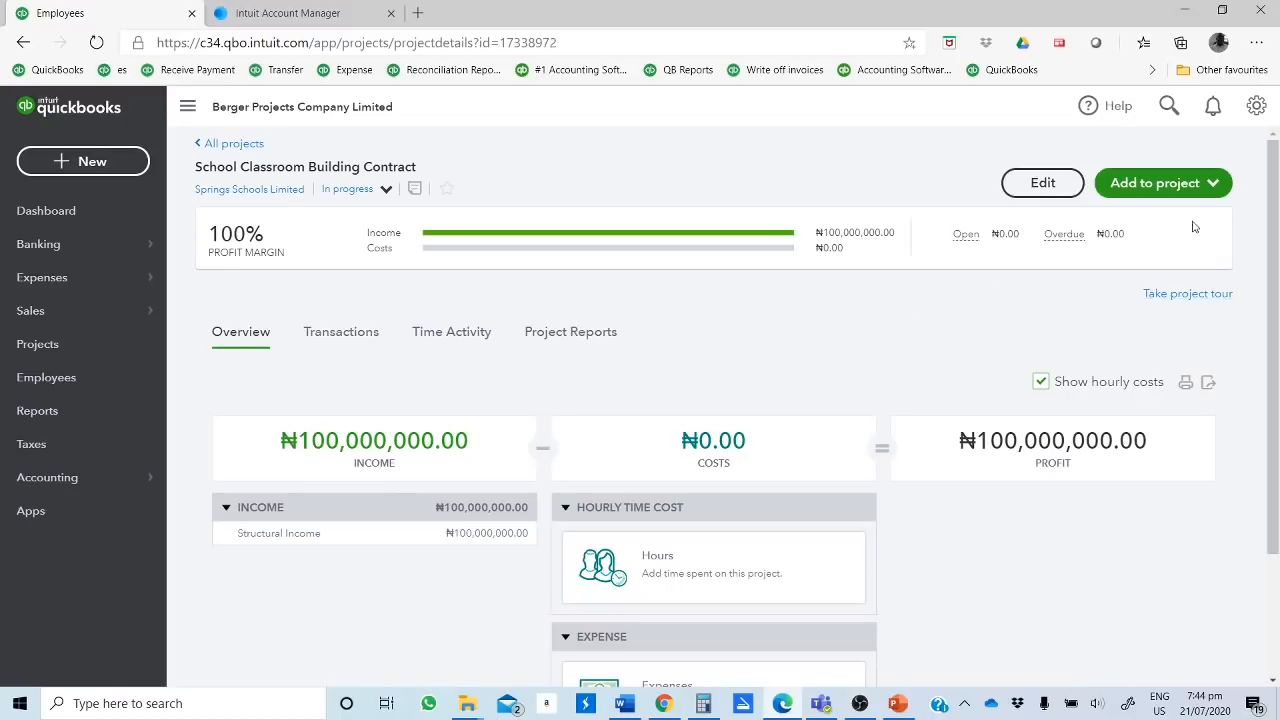
# Step: Start a new expense for the School Classroom Building Contract project
pyautogui.click(1214, 186)
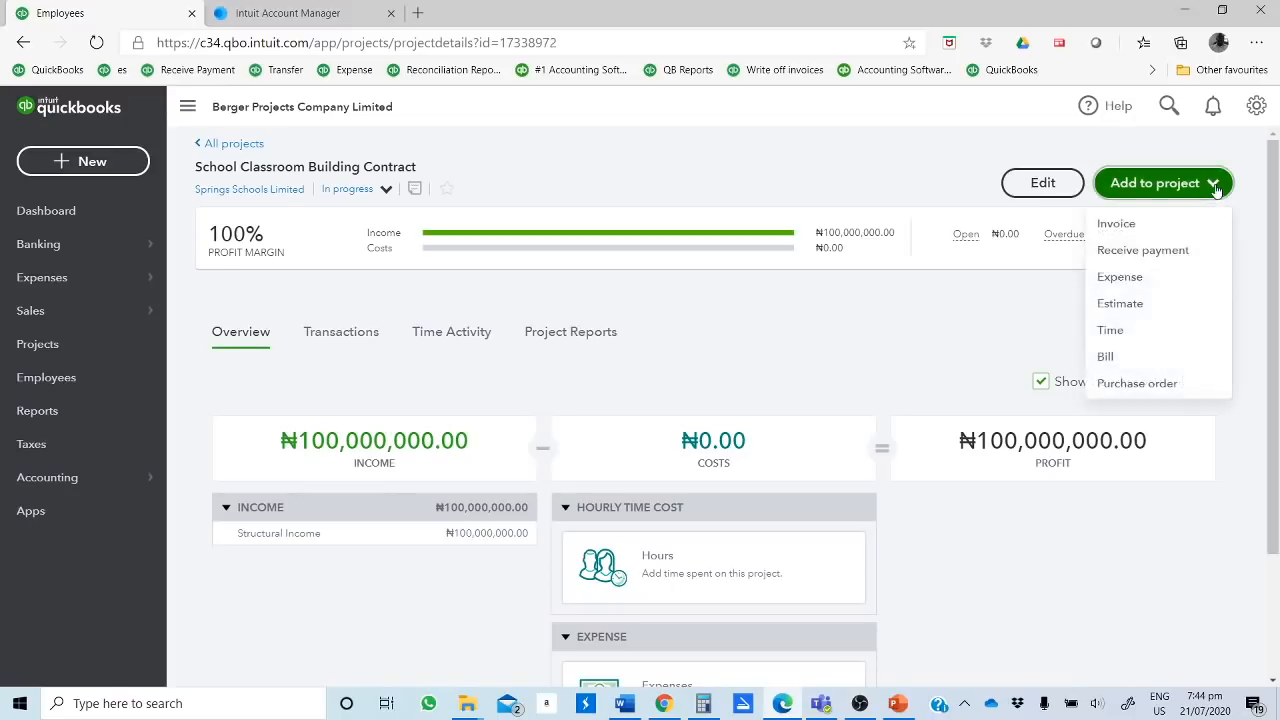
pyautogui.click(1143, 284)
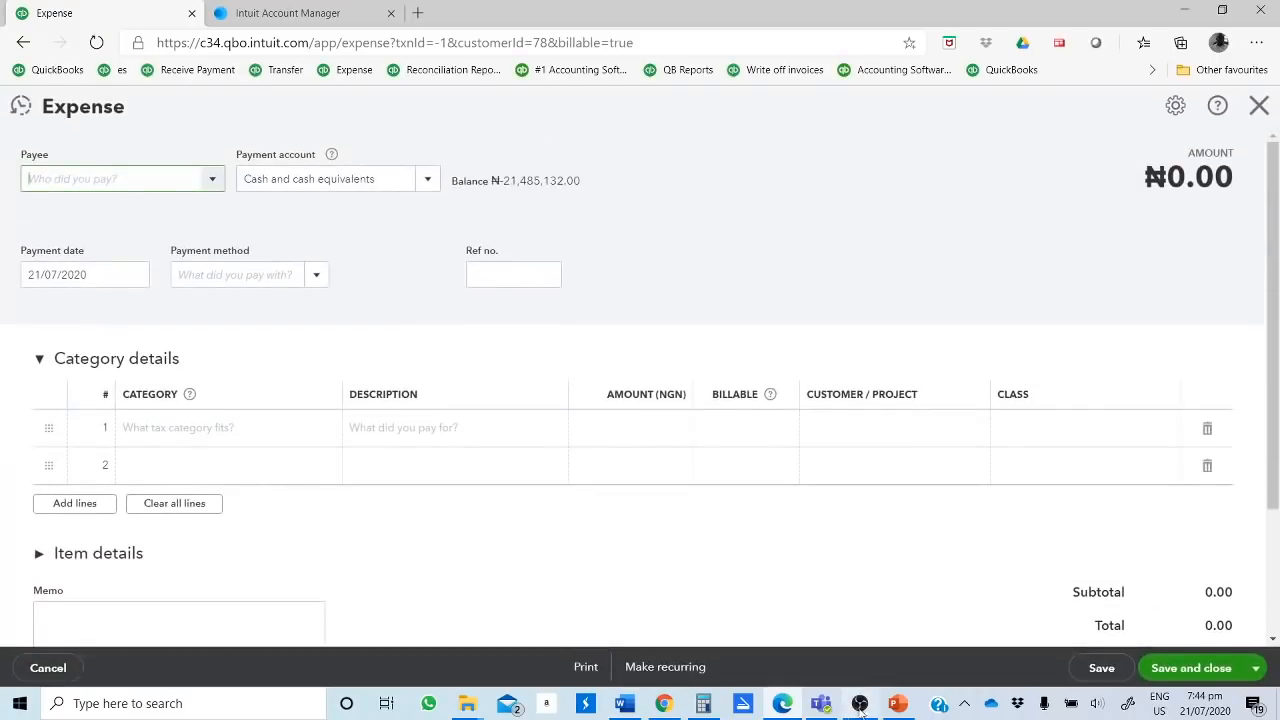
# Step: Switch to PowerPoint to review the School Classroom Contract's materials and labour and supervision expenses, and return to the expense form in Edge
pyautogui.click(898, 703)
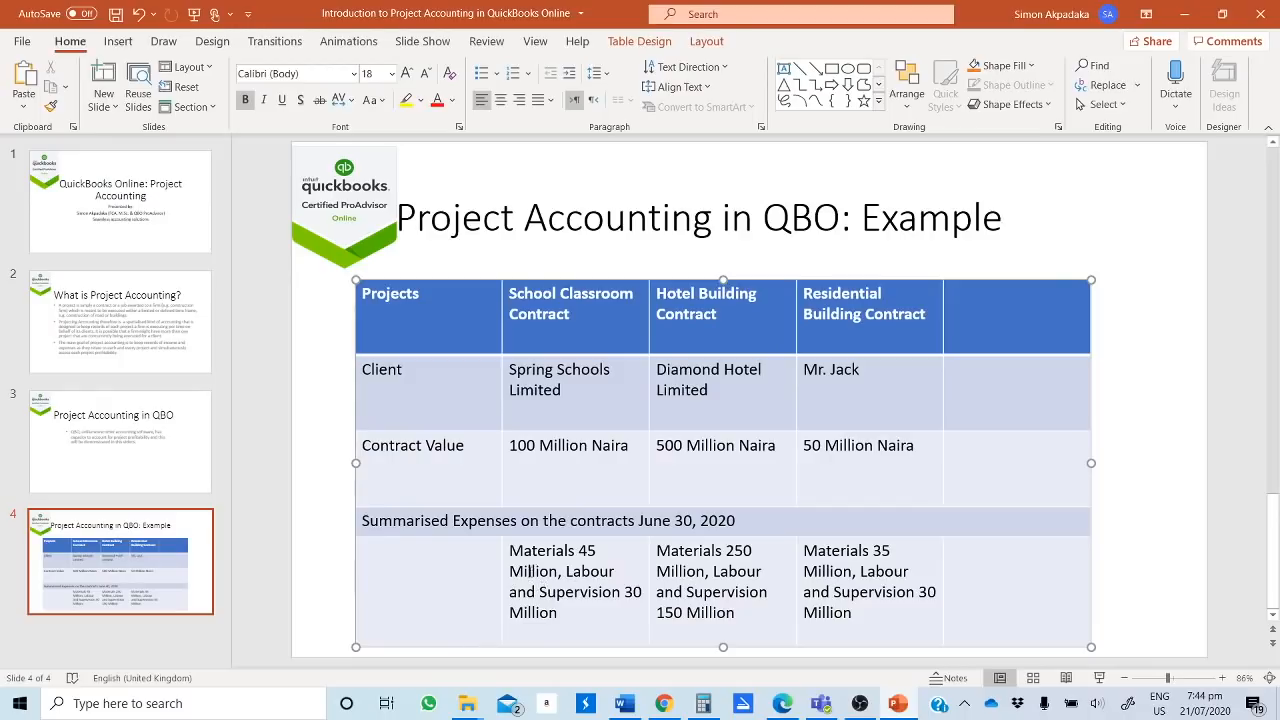
pyautogui.moveTo(530, 571); pyautogui.dragTo(616, 572)
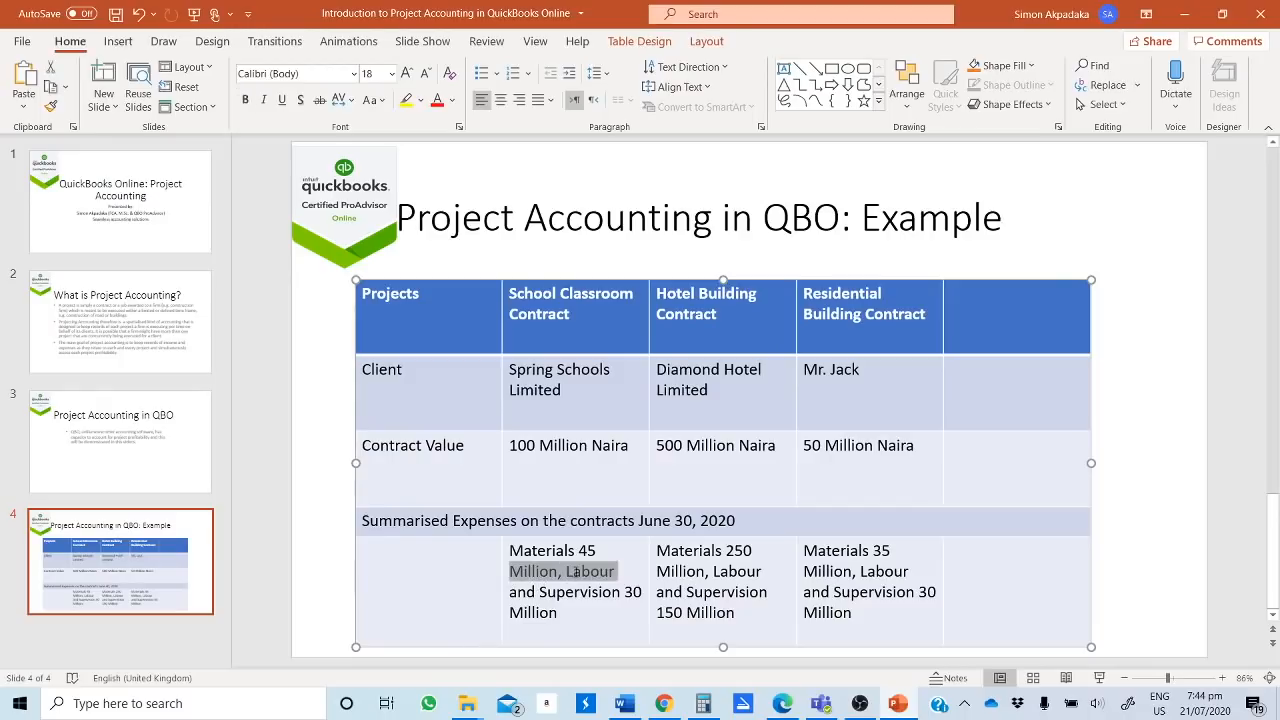
pyautogui.click(511, 566)
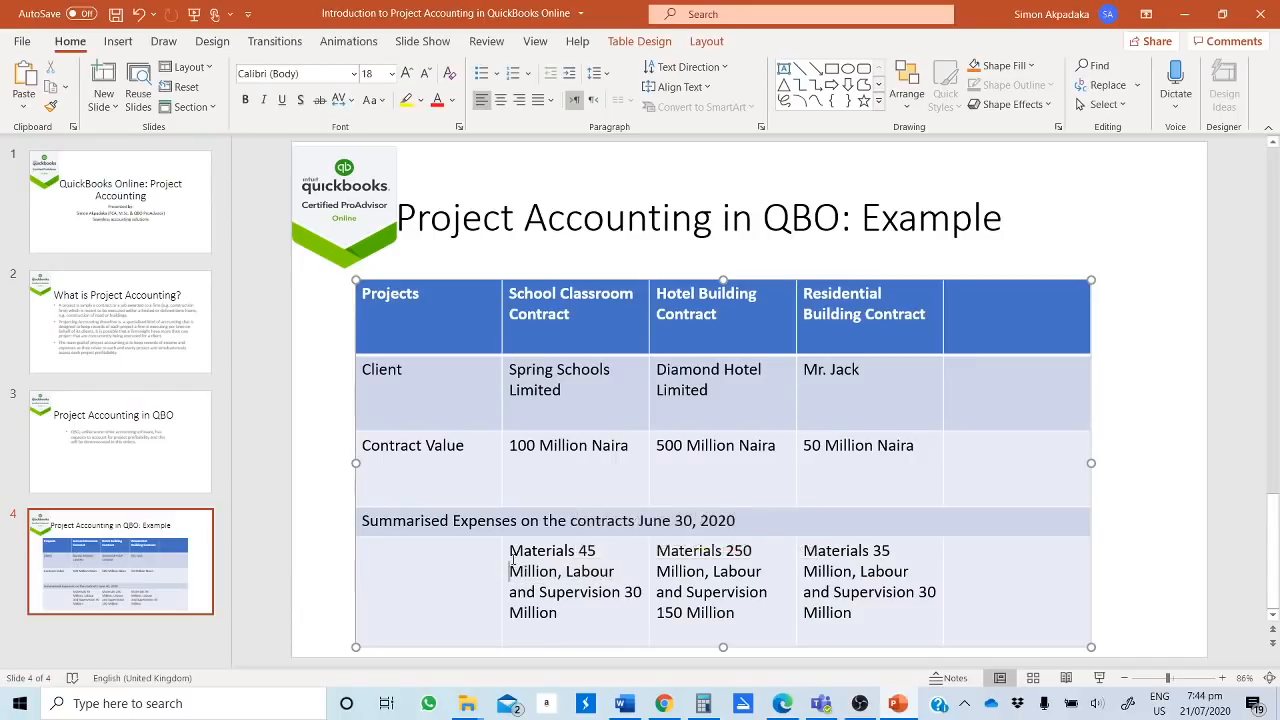
pyautogui.moveTo(511, 550); pyautogui.dragTo(598, 552)
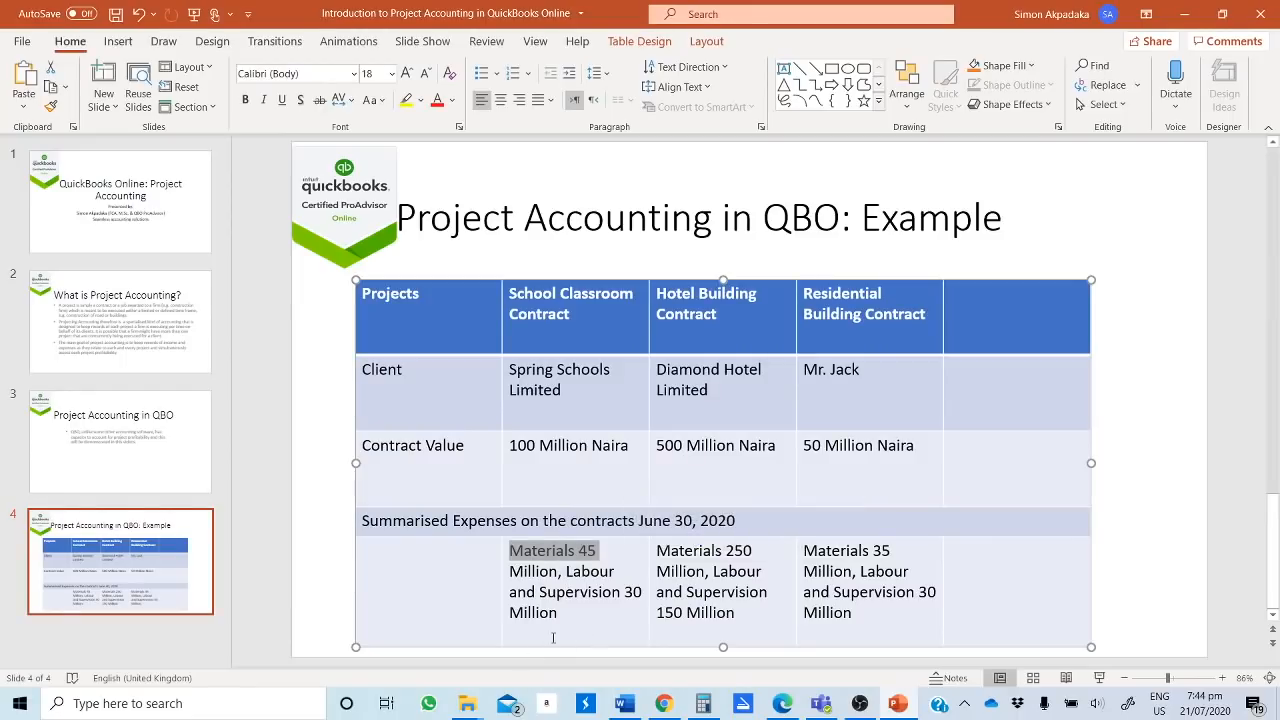
pyautogui.click(566, 571)
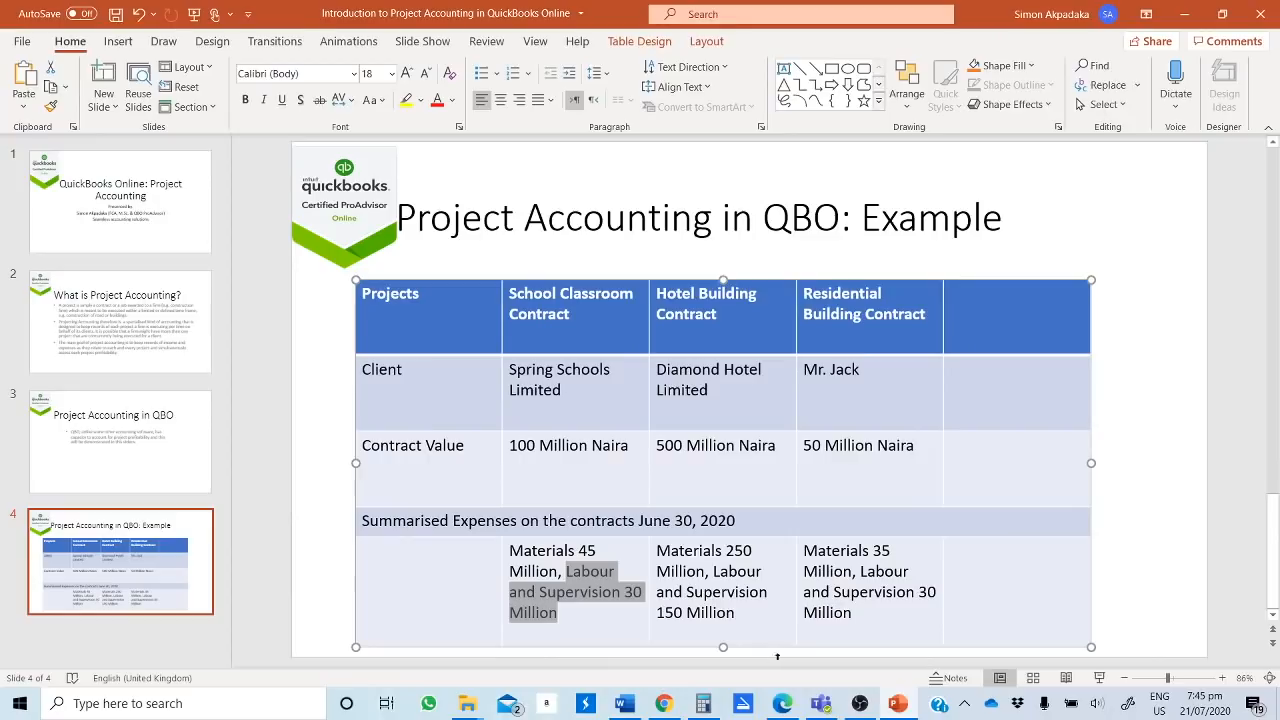
pyautogui.moveTo(846, 705)
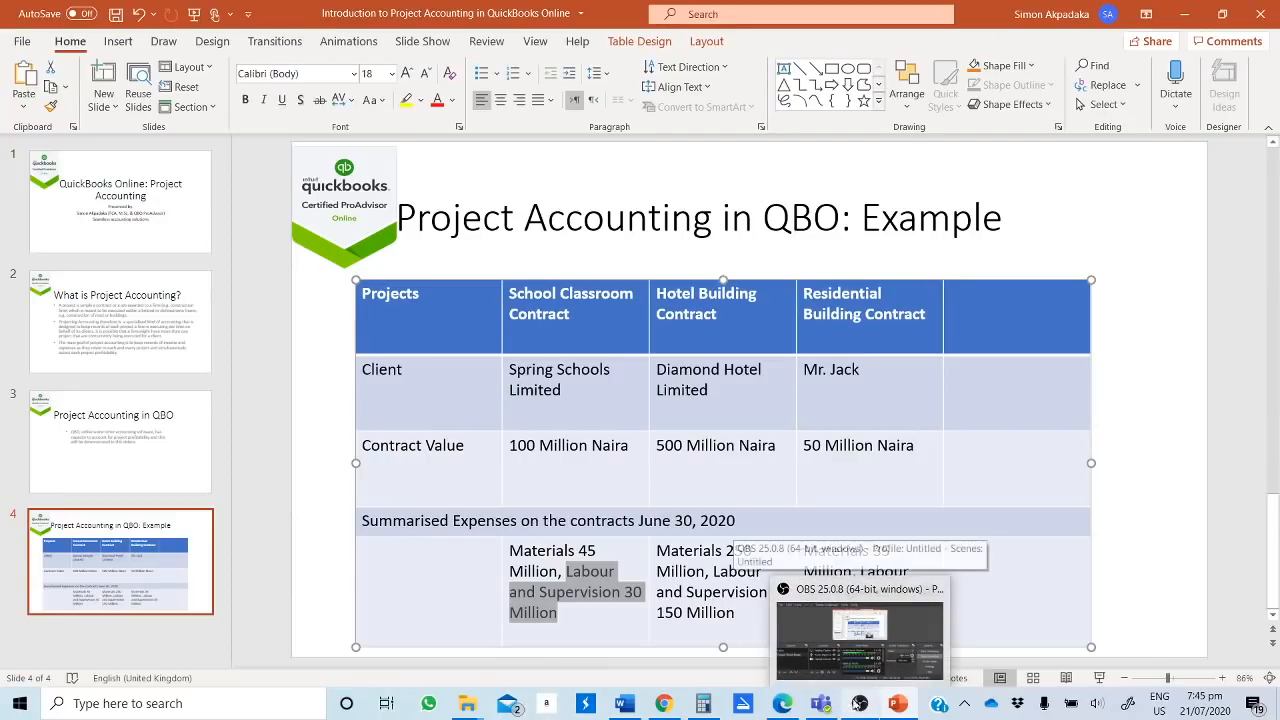
pyautogui.moveTo(783, 706)
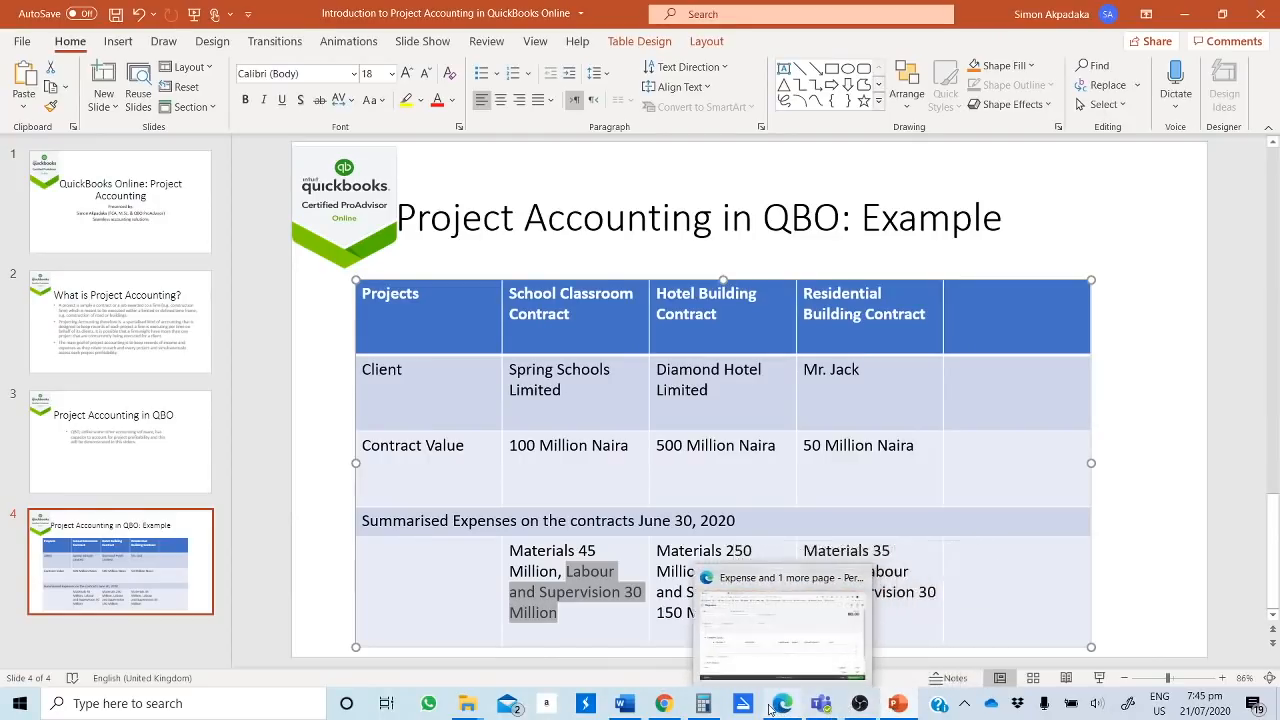
pyautogui.click(778, 656)
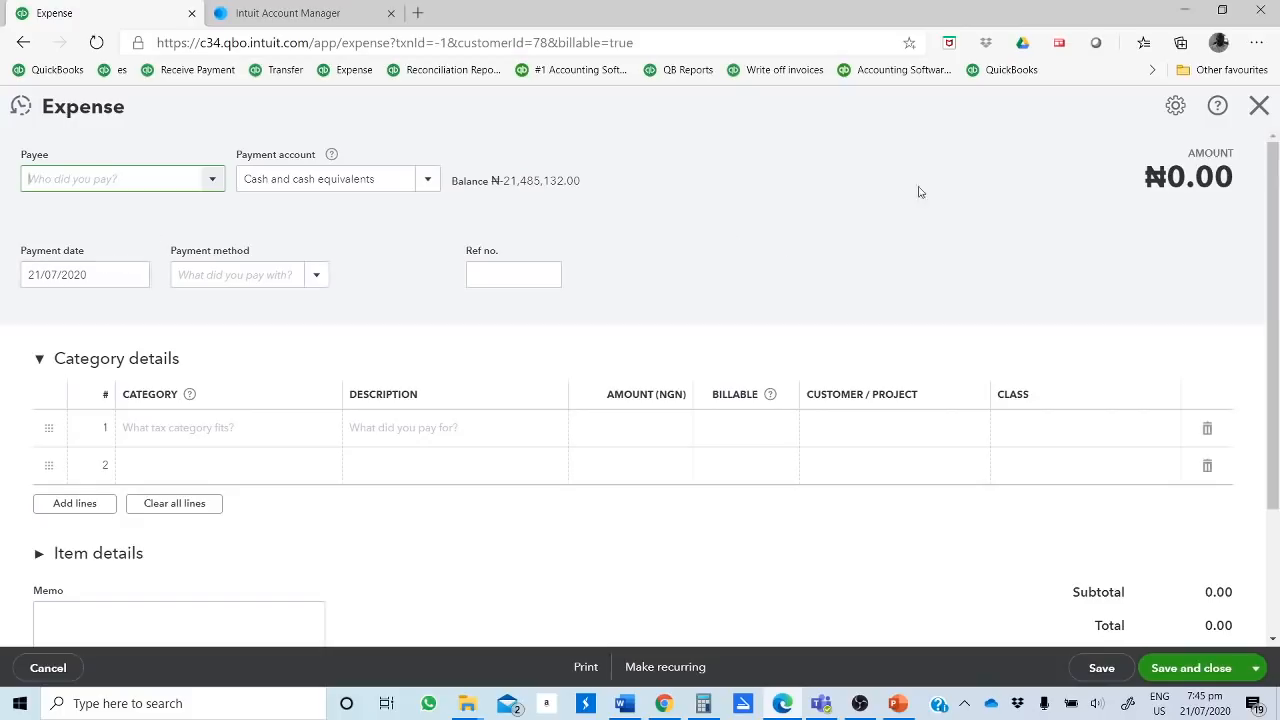
# Step: Close the blank expense form and start a new expense again for the School Classroom Building Contract project
pyautogui.click(1259, 105)
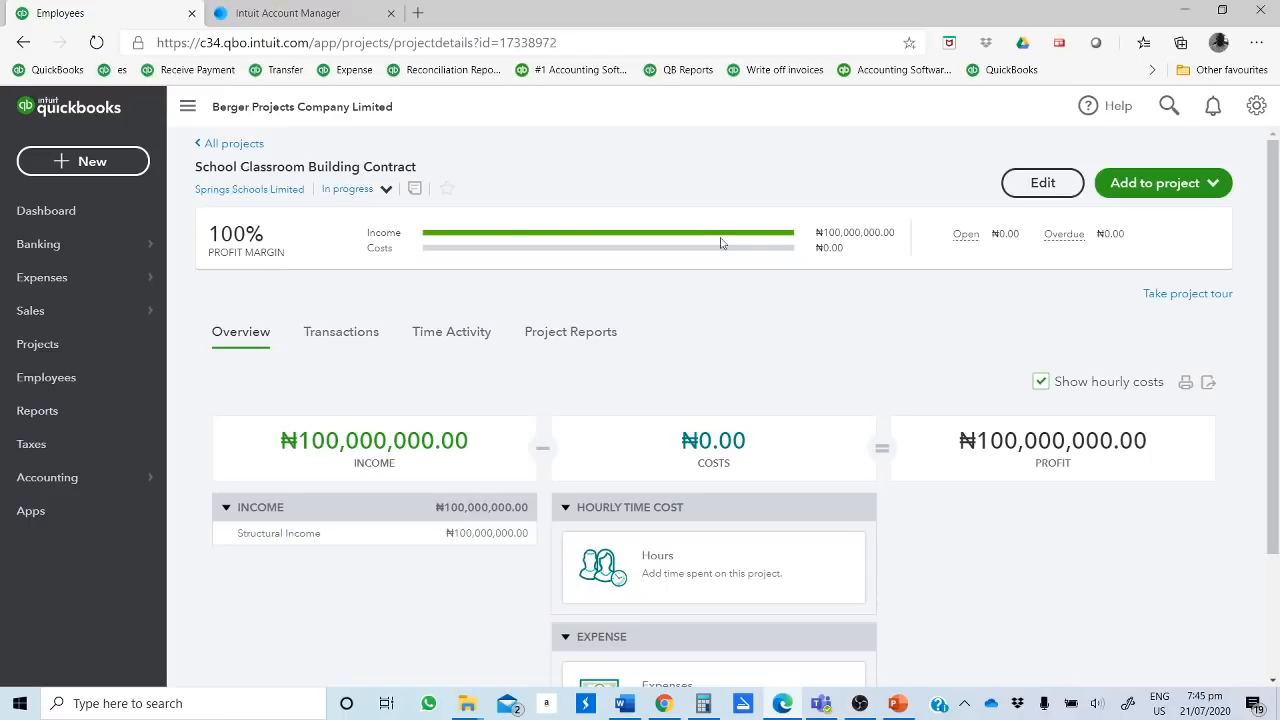
pyautogui.click(1147, 190)
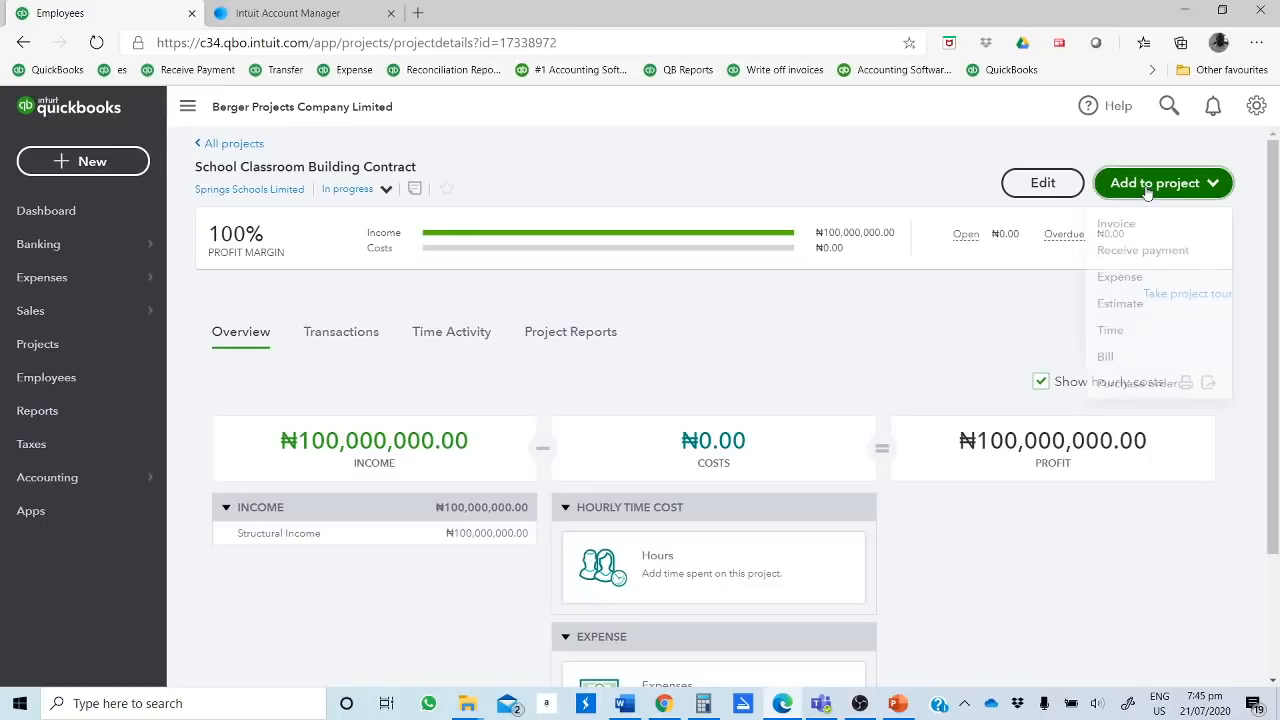
pyautogui.click(1120, 278)
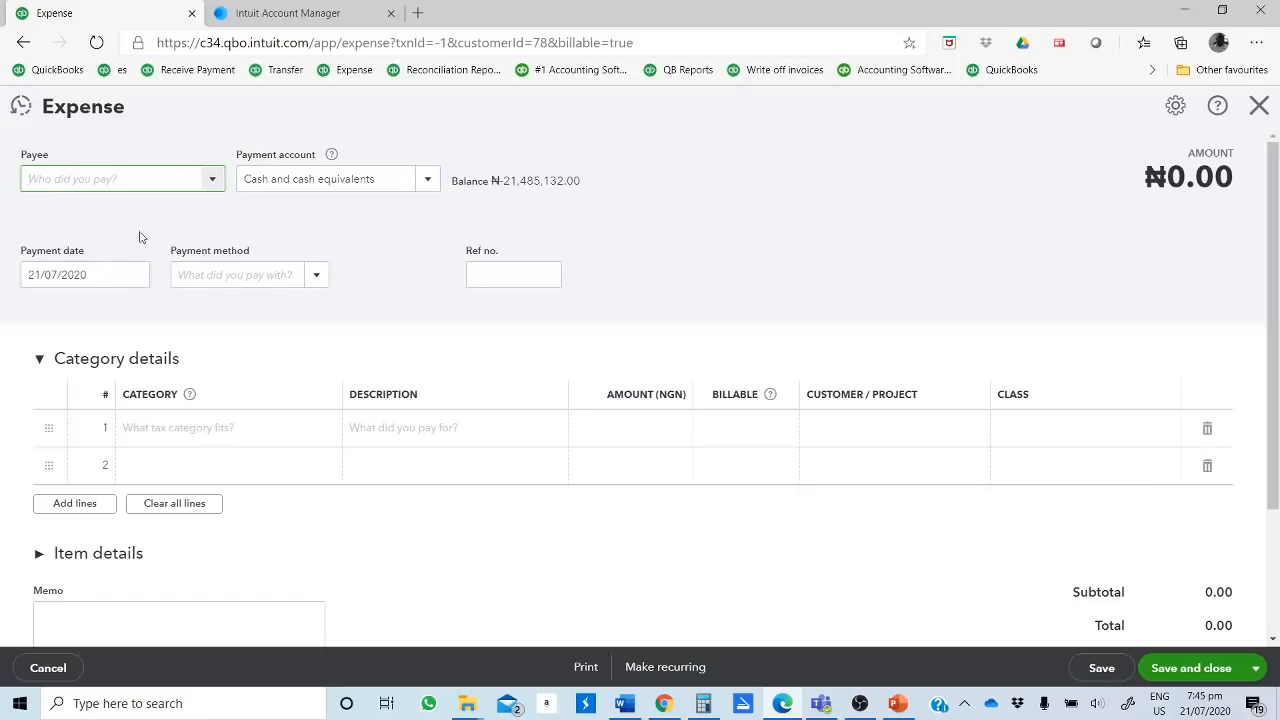
# Step: Fill the first expense line with the Materials - COS category and an amount of 45,000,000 NGN
pyautogui.click(223, 428)
pyautogui.write('Materials - COS')
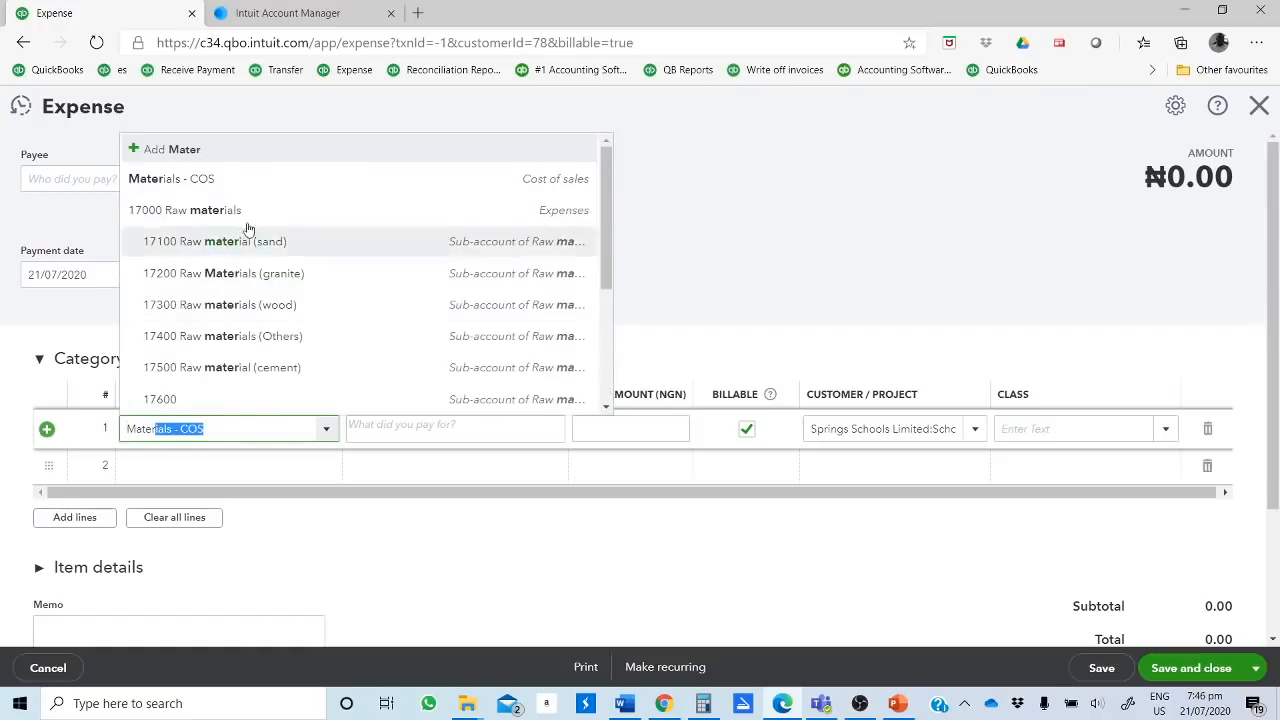
pyautogui.click(180, 182)
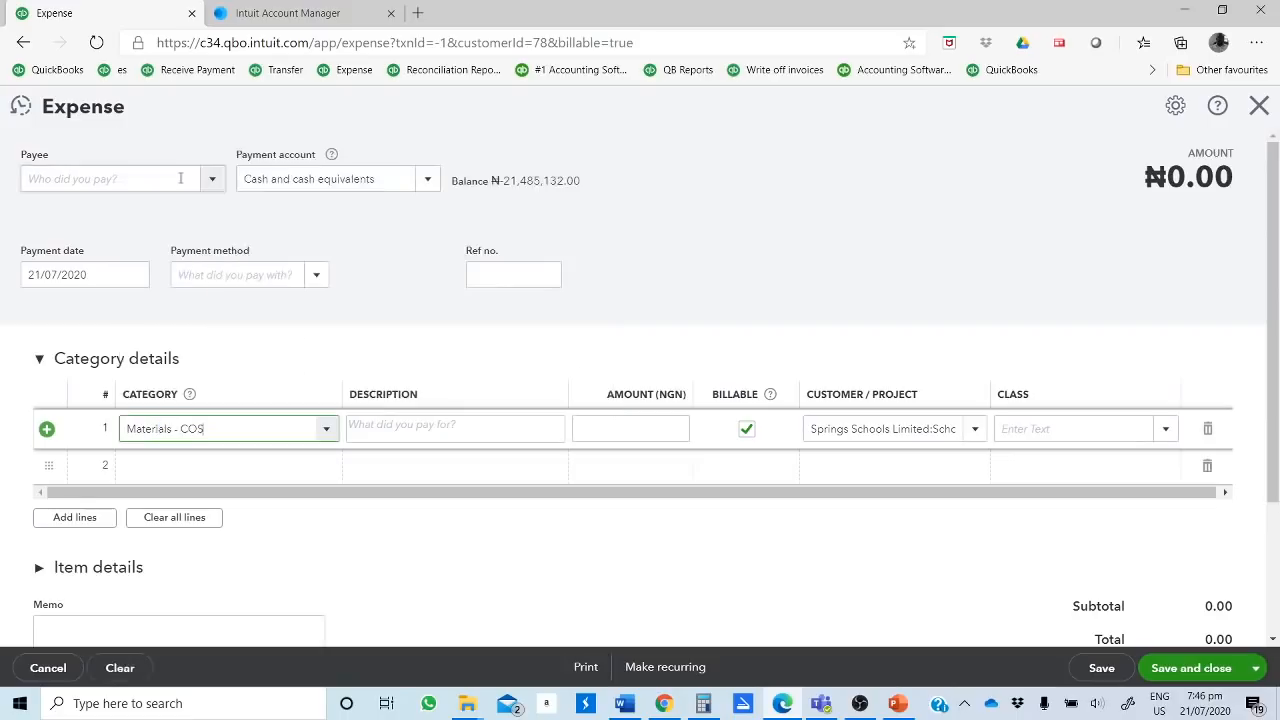
pyautogui.click(406, 432)
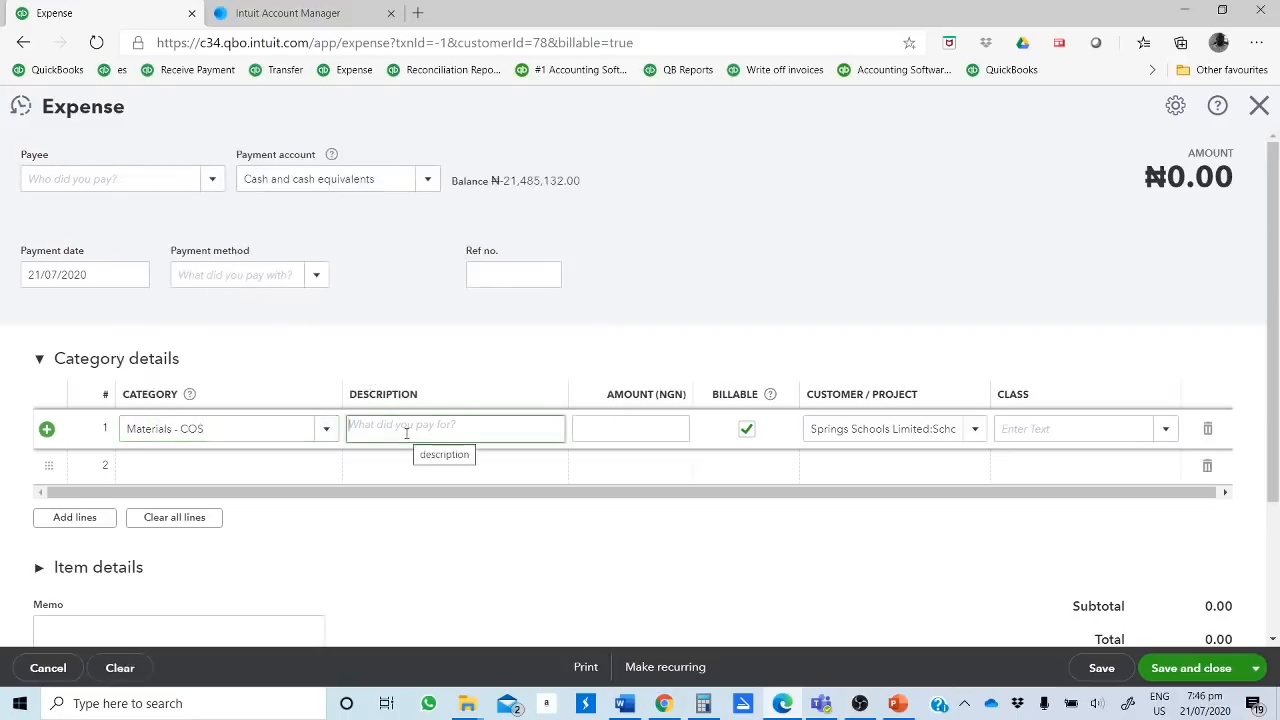
pyautogui.click(637, 420)
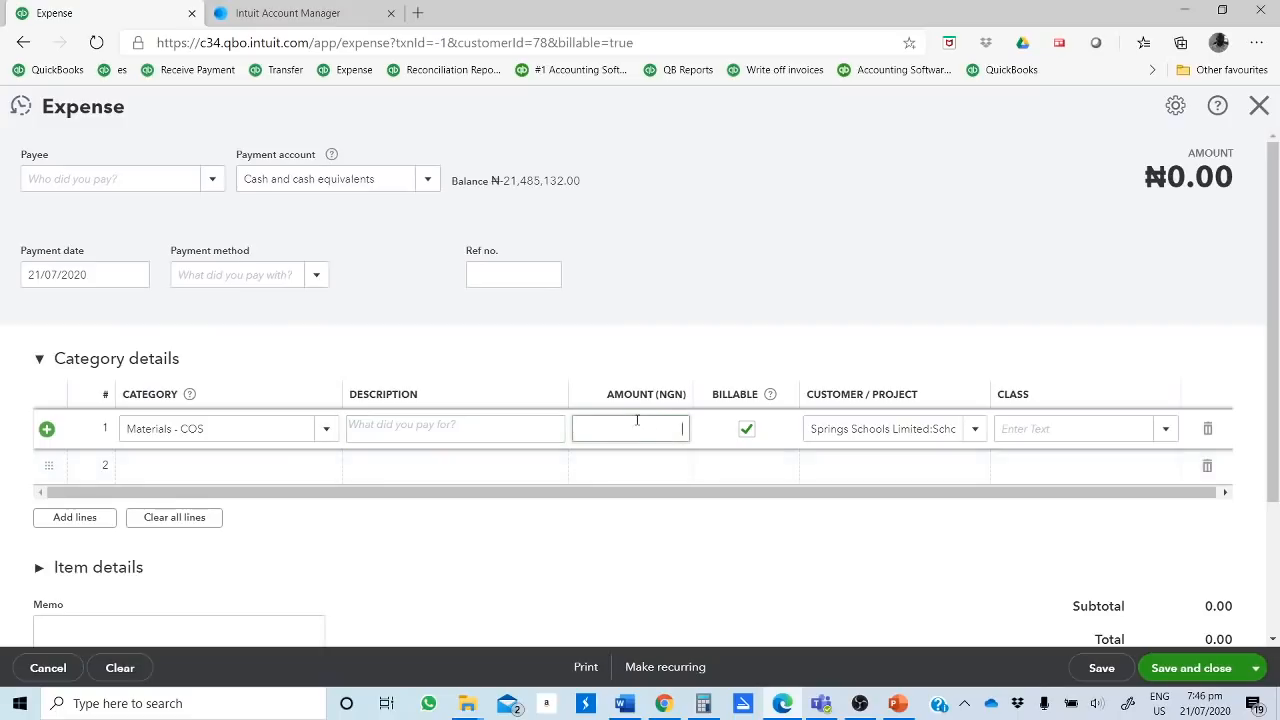
pyautogui.write('45000000')
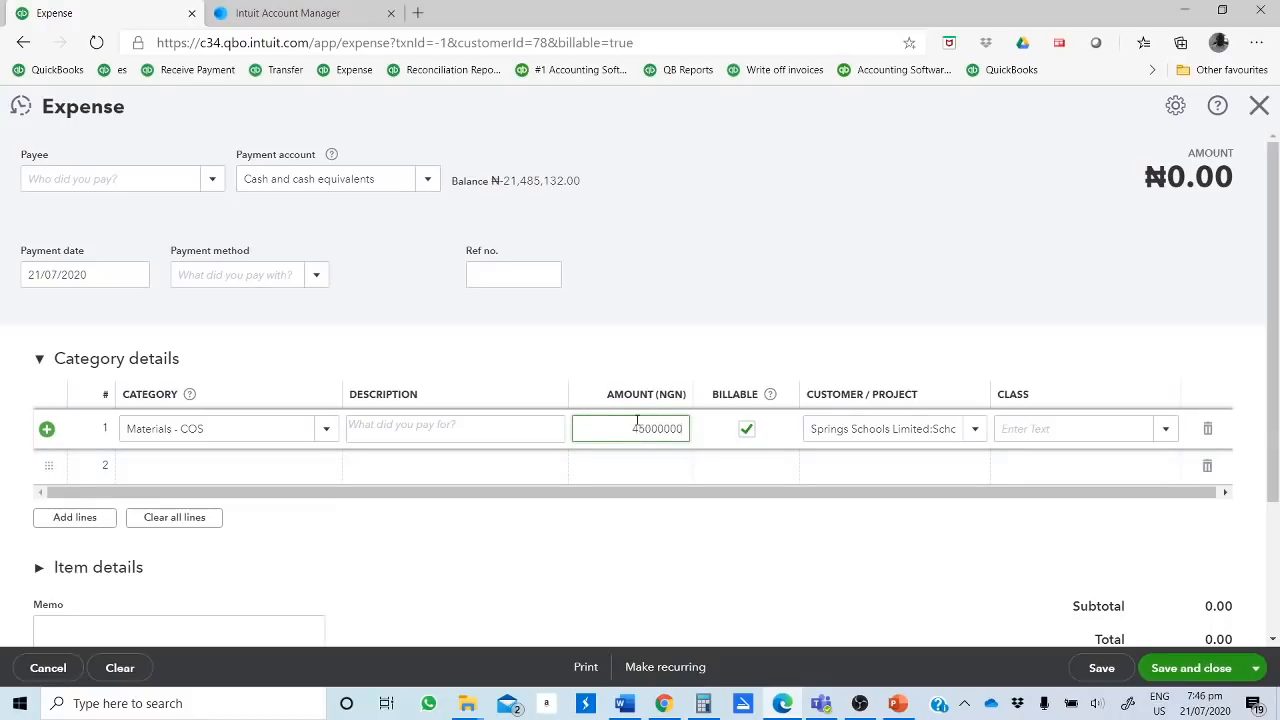
# Step: Fill the second expense line with the 19805 Cost of labour (set up) category and an amount of 30,000,000 NGN
pyautogui.click(231, 479)
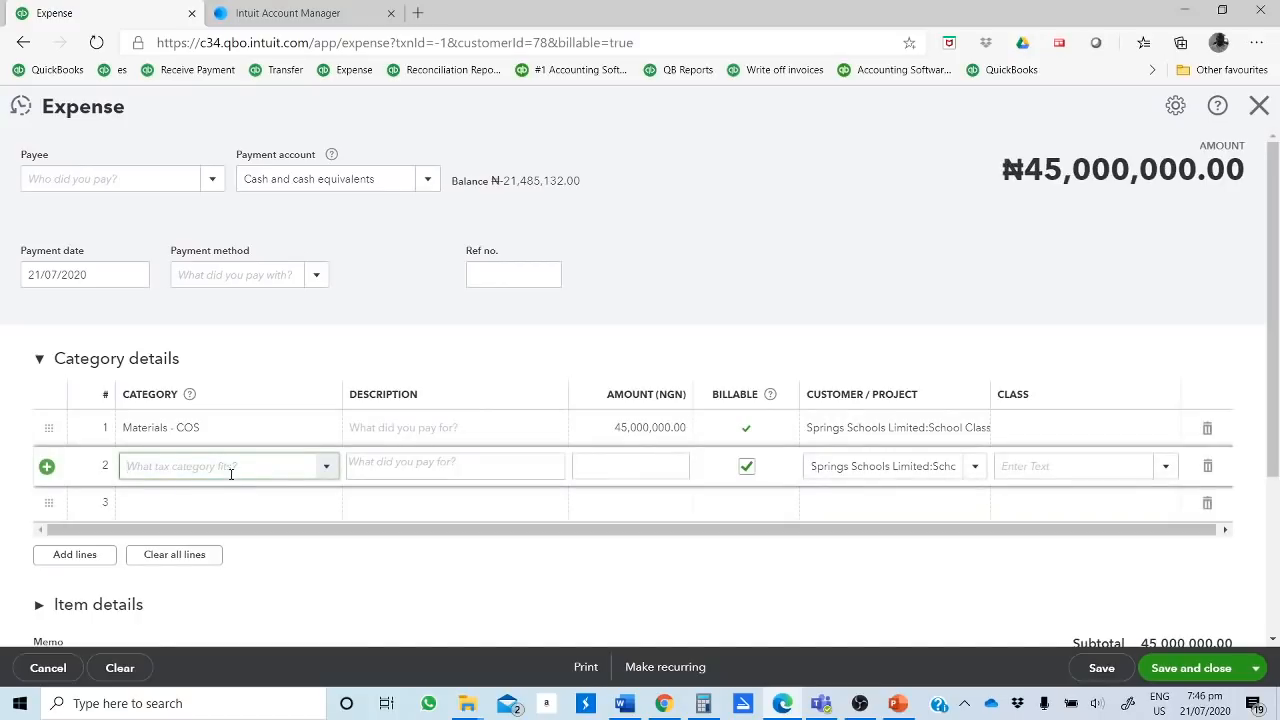
pyautogui.write('labour')
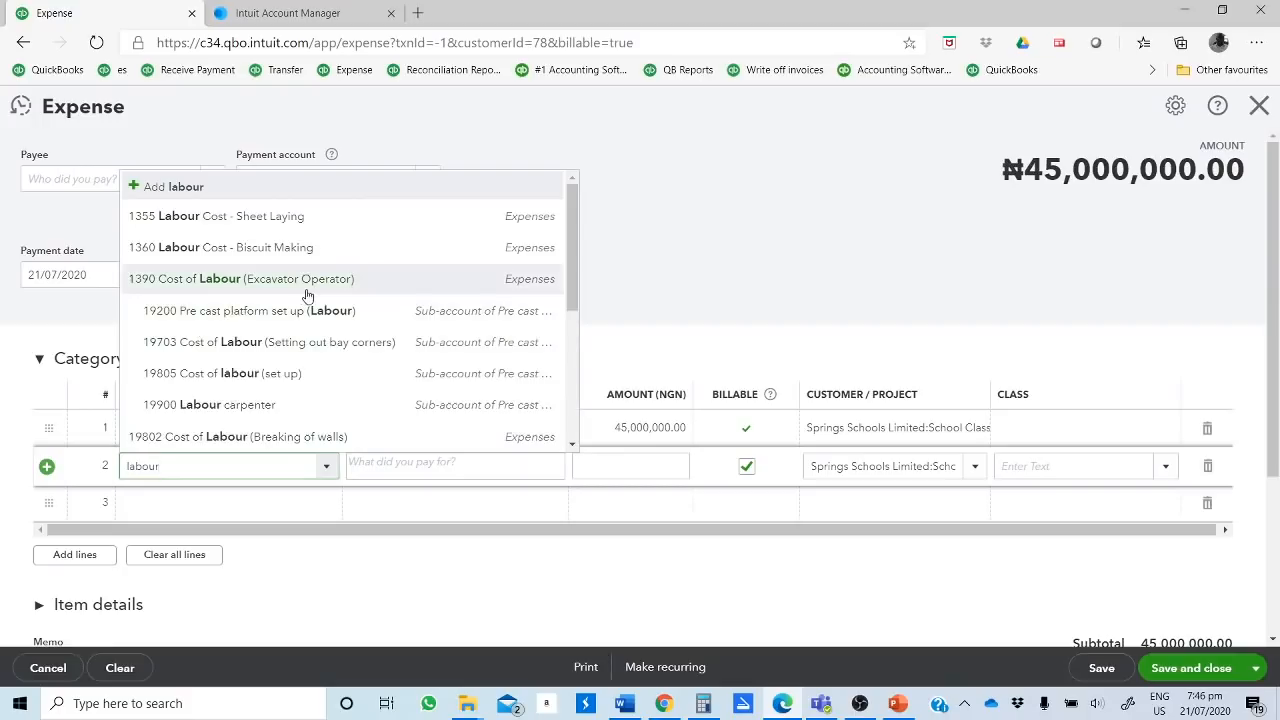
pyautogui.click(202, 385)
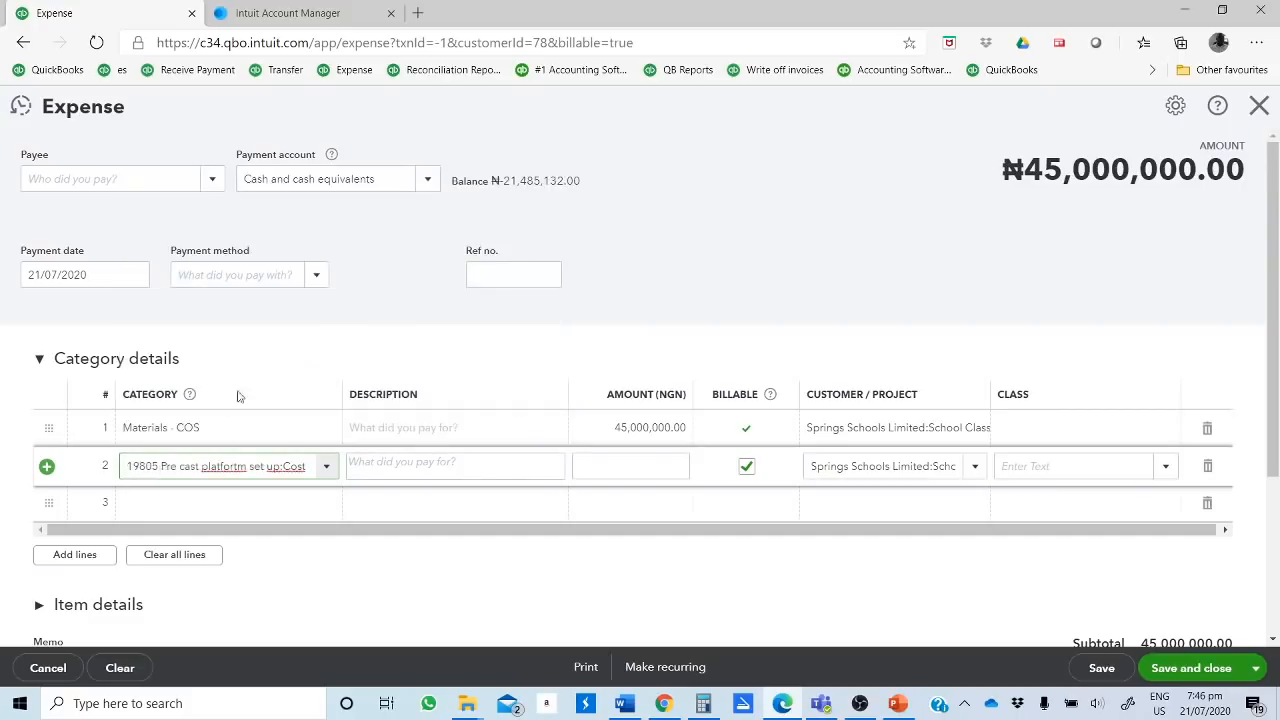
pyautogui.click(619, 464)
pyautogui.write('30000000')
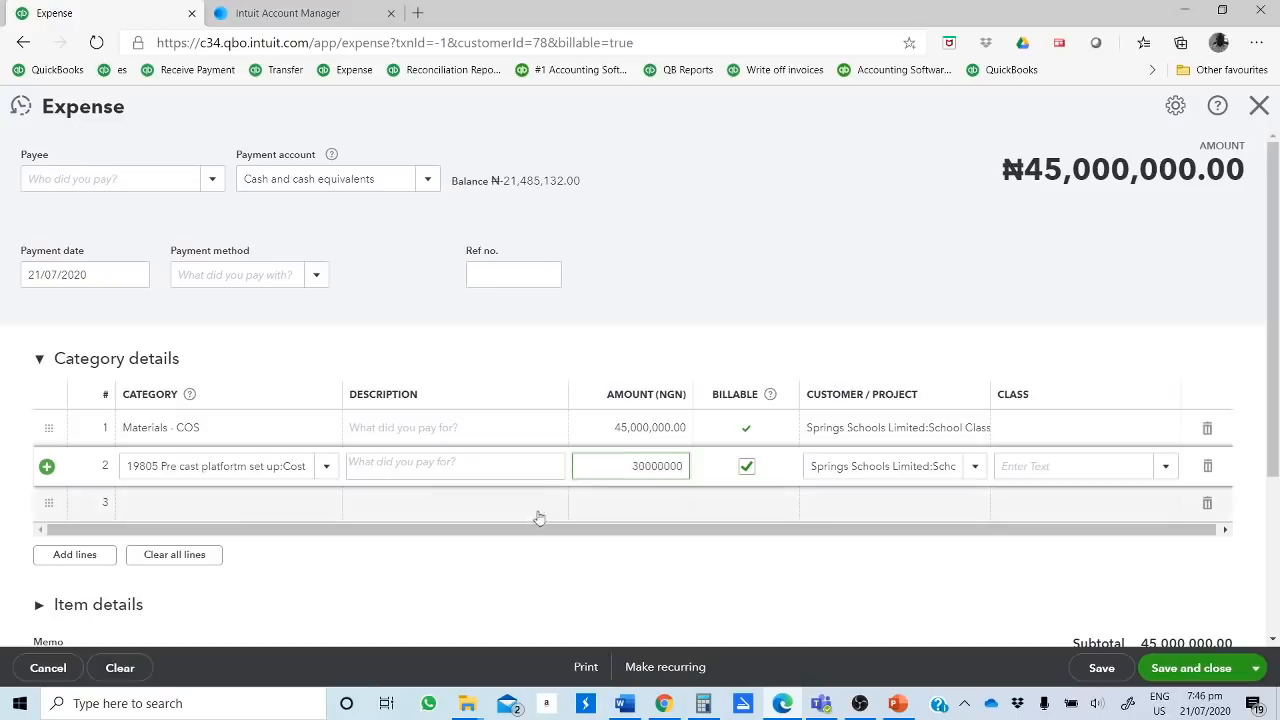
pyautogui.click(486, 501)
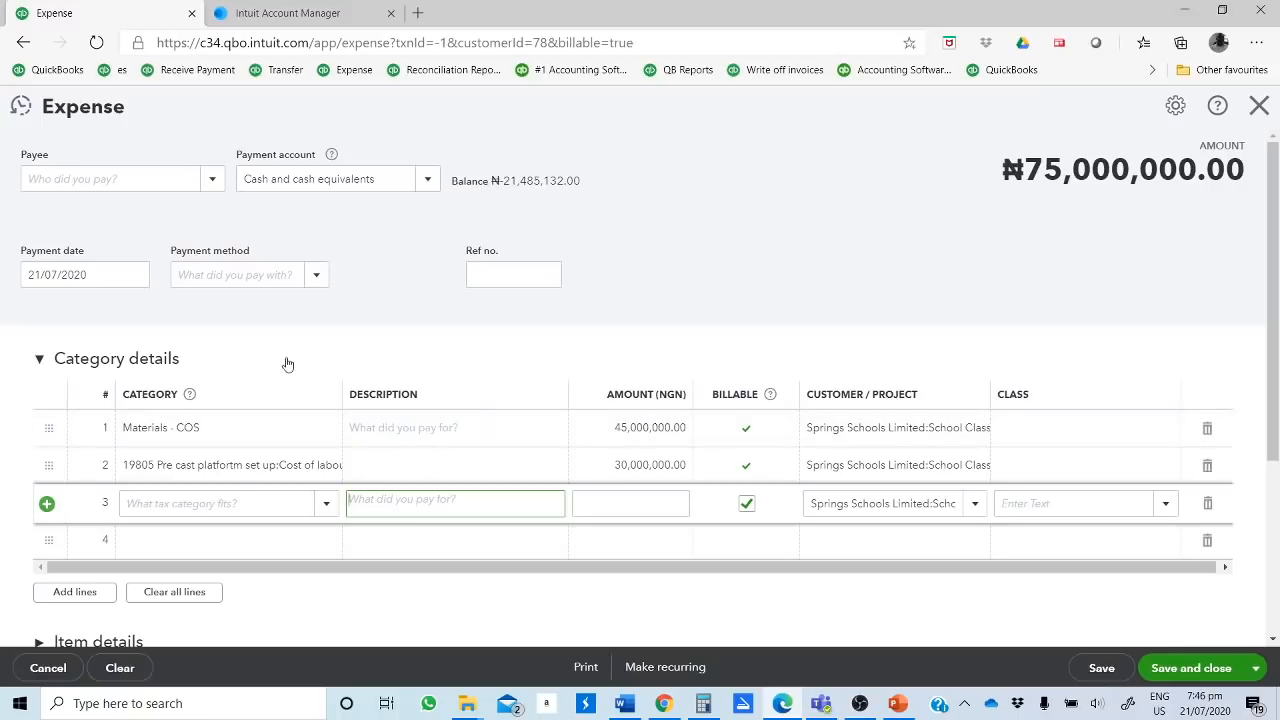
# Step: Set the expense's payee to "sundry Payments", adding it as a new supplier in NGN Nigerian Naira
pyautogui.click(116, 178)
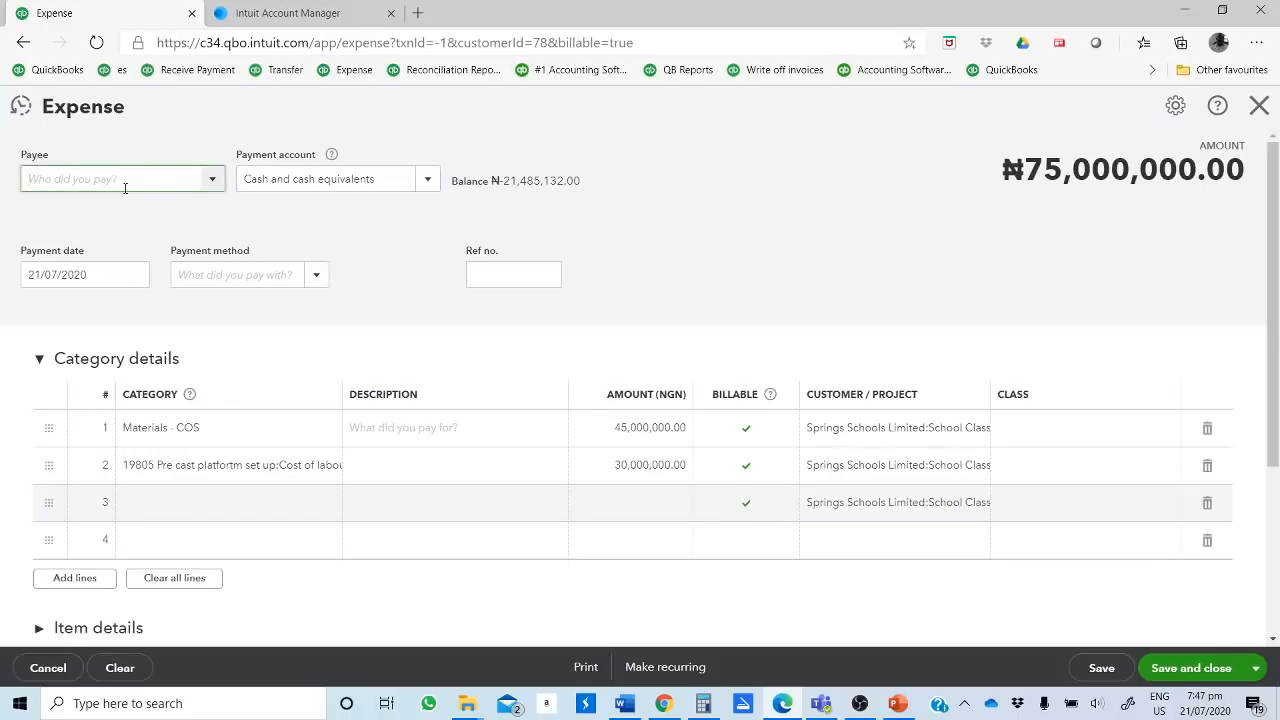
pyautogui.write('Su')
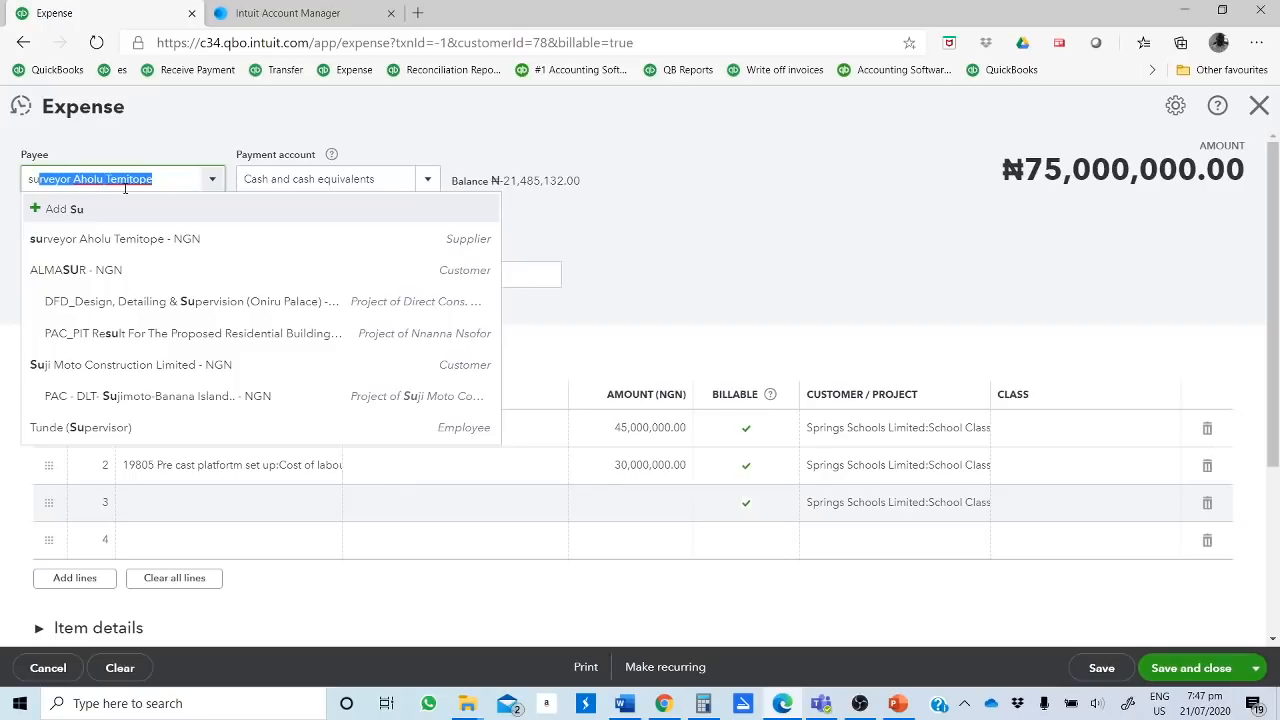
pyautogui.write('ndry')
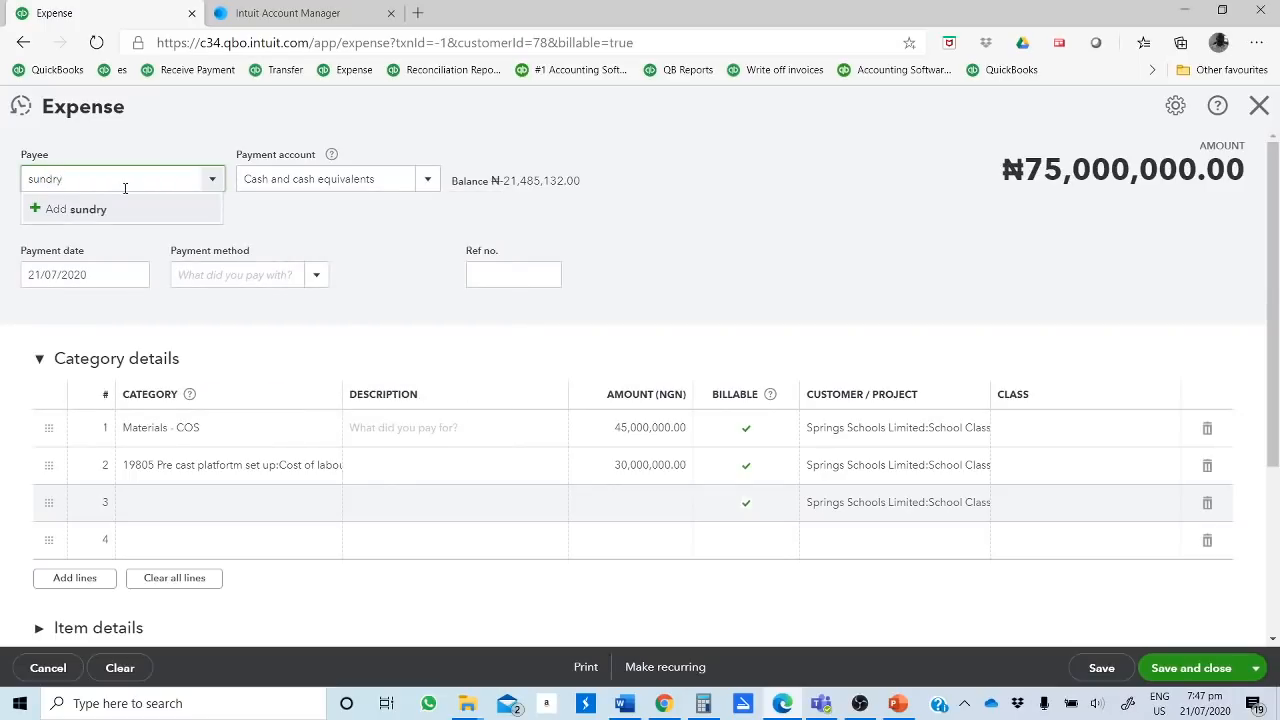
pyautogui.write(' Payments')
pyautogui.click(99, 212)
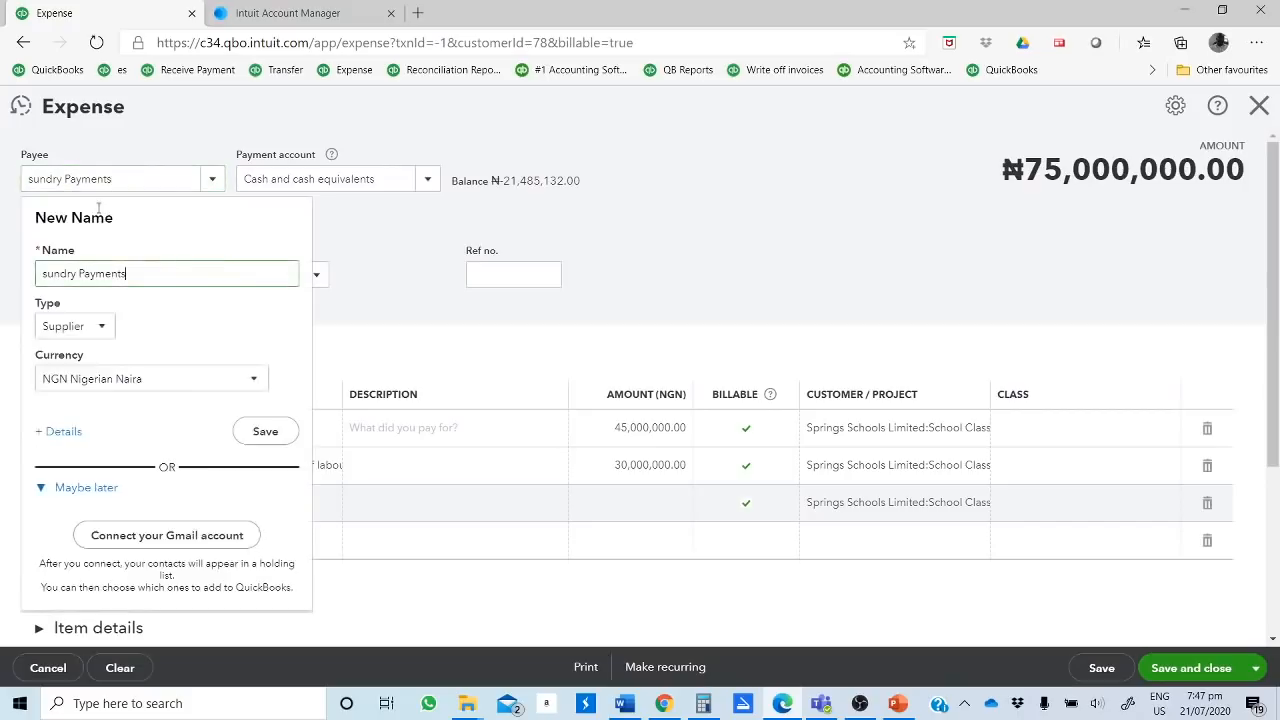
pyautogui.click(268, 431)
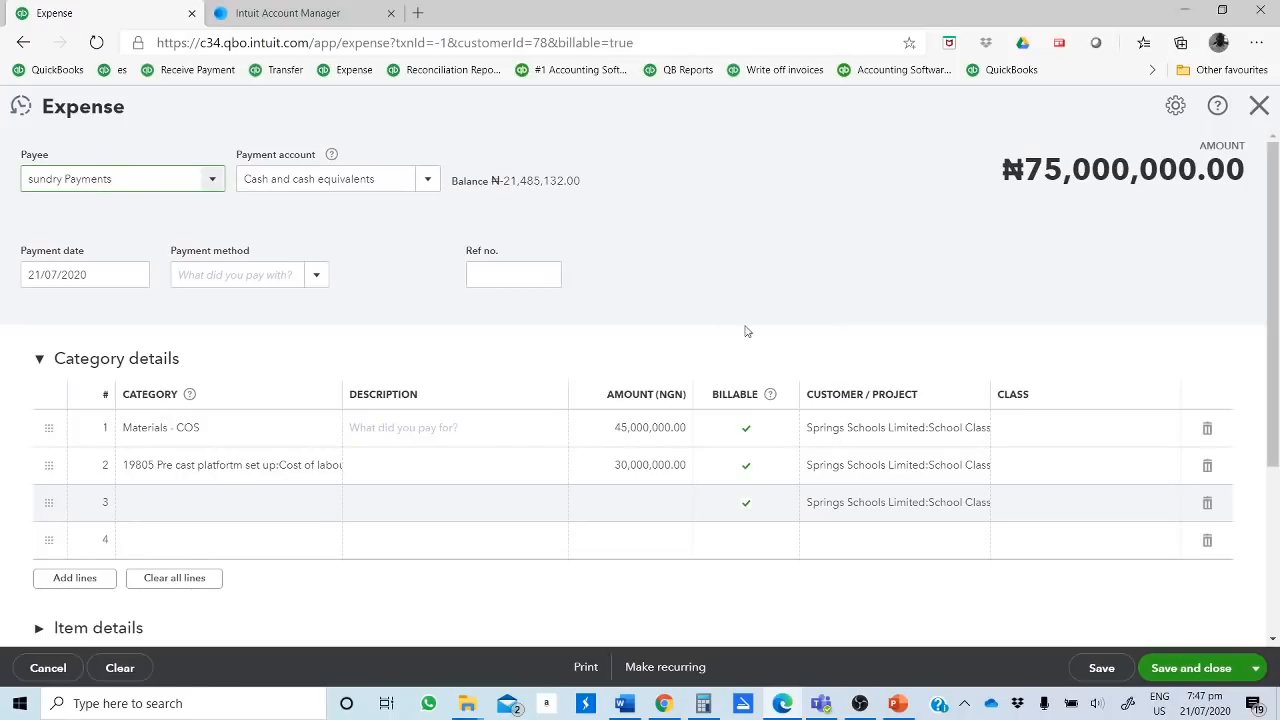
# Step: Save and close the expense without class entries, and review the project's income, costs and profit in its overview
pyautogui.click(1184, 676)
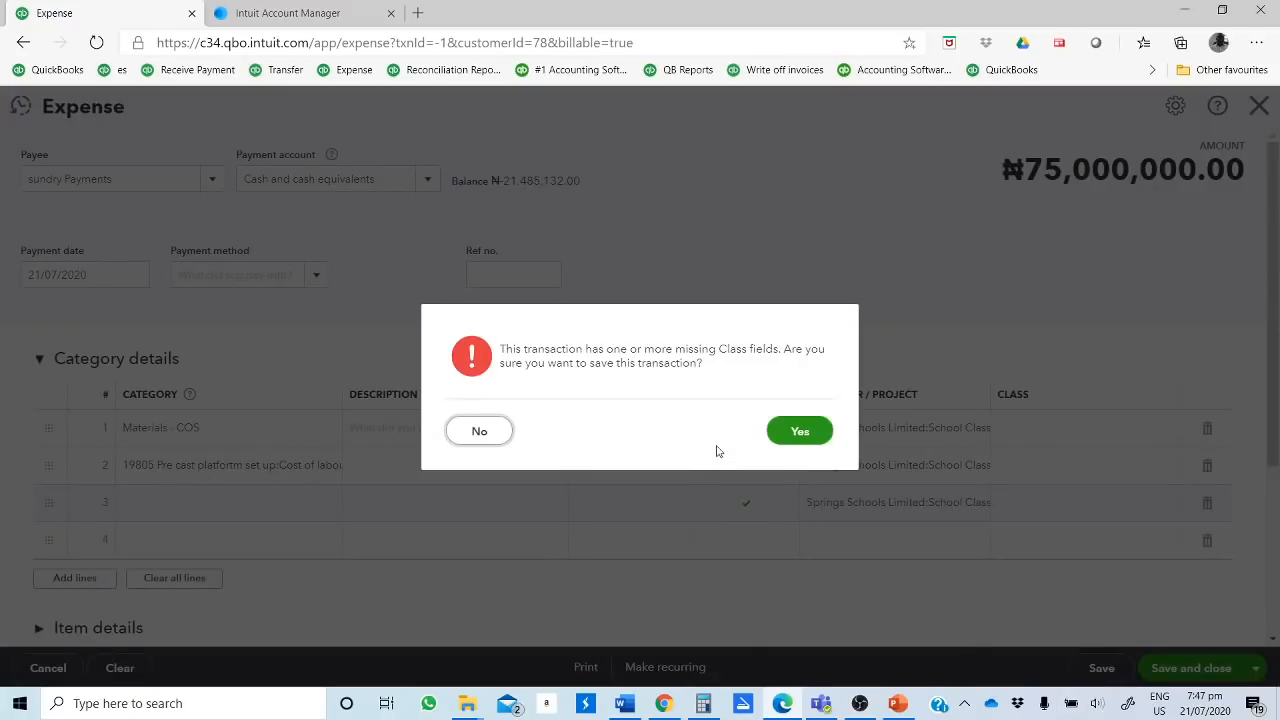
pyautogui.click(803, 433)
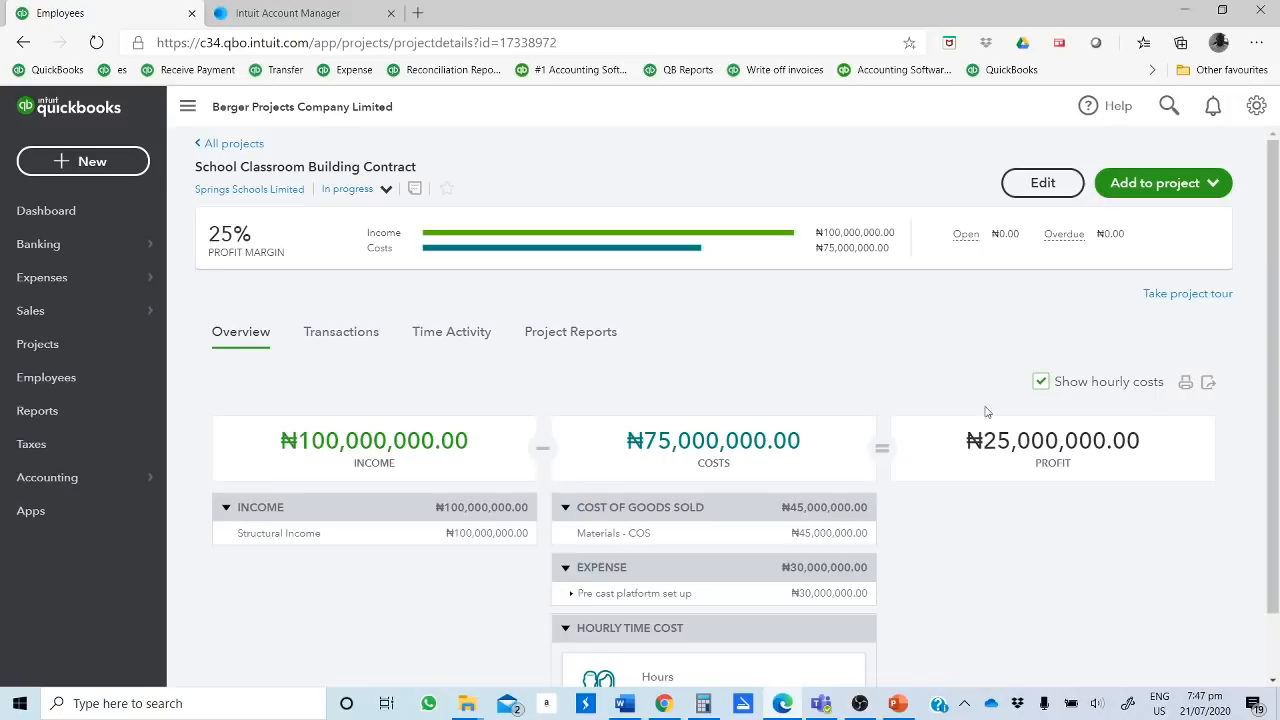
pyautogui.scroll(-1, 796, 358)
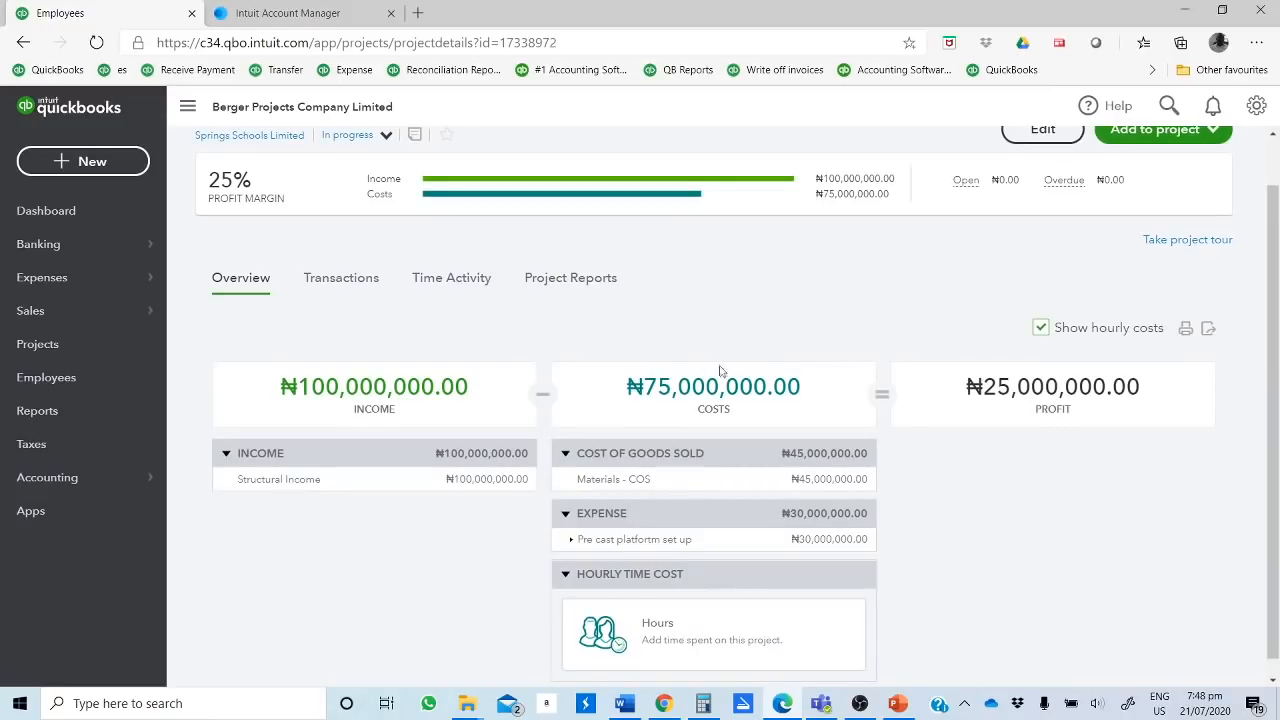
pyautogui.scroll(1, 716, 371)
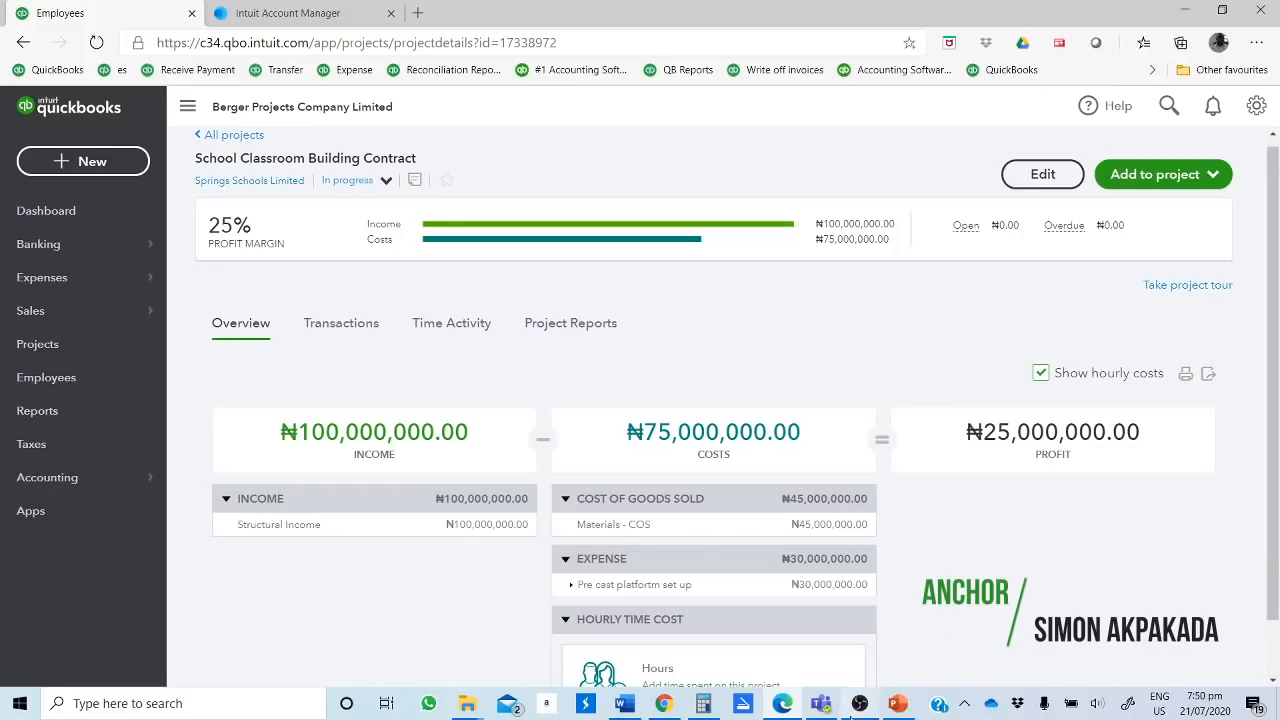
pyautogui.moveTo(859, 707)
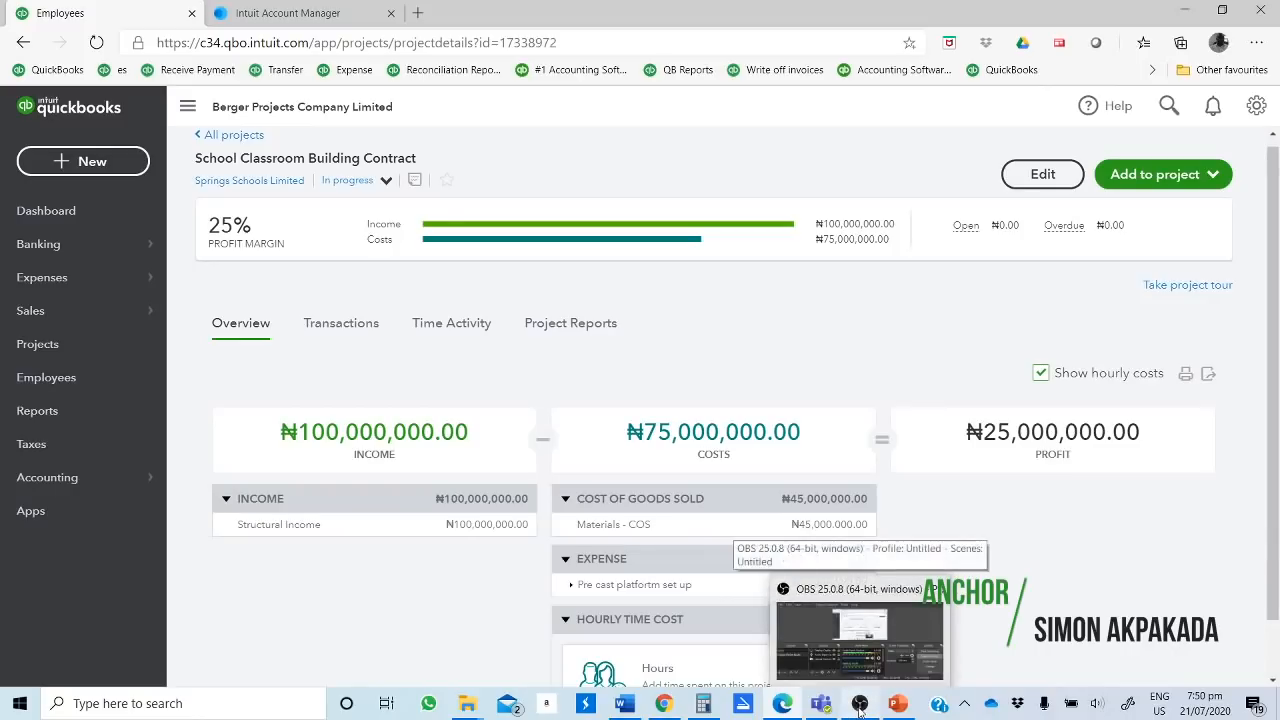